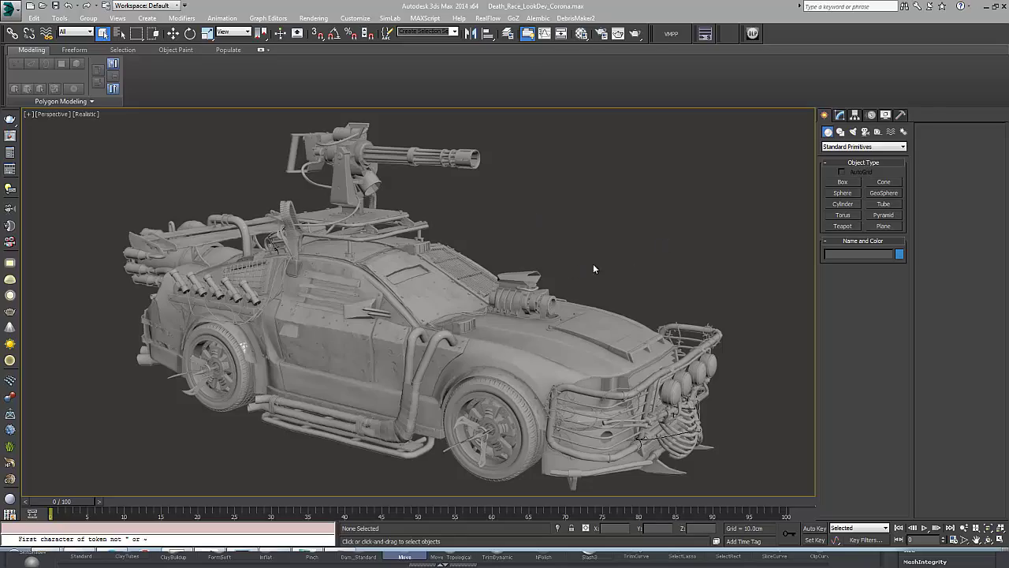
Examine the weaponized car's front grille, lights, door panels and side pipes up close
alt+middle_drag(619, 266, 481, 185)
middle_drag(475, 344, 506, 291)
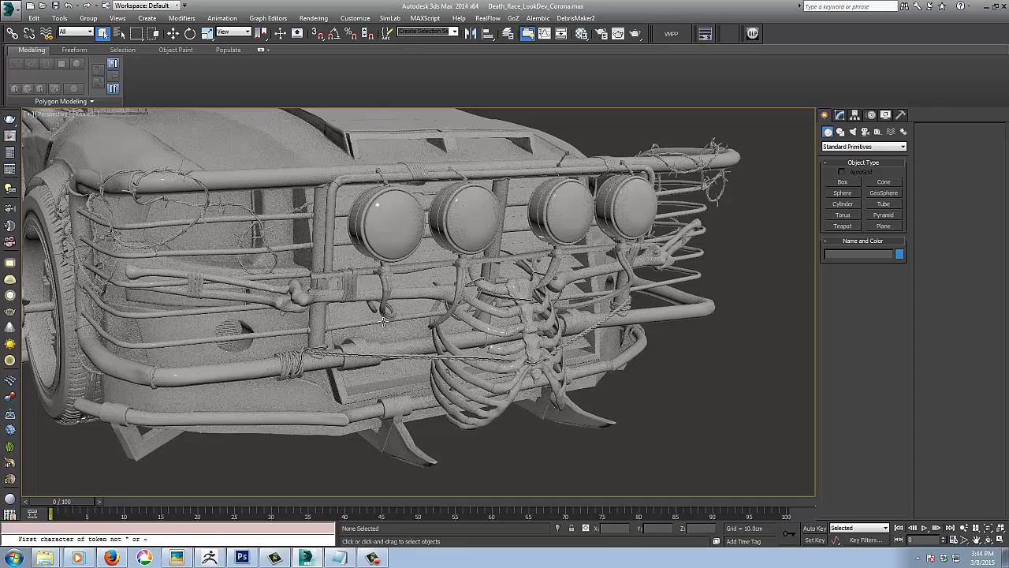
alt+middle_drag(252, 286, 294, 267)
scroll(308, 278, up, 4)
scroll(307, 268, down, 1)
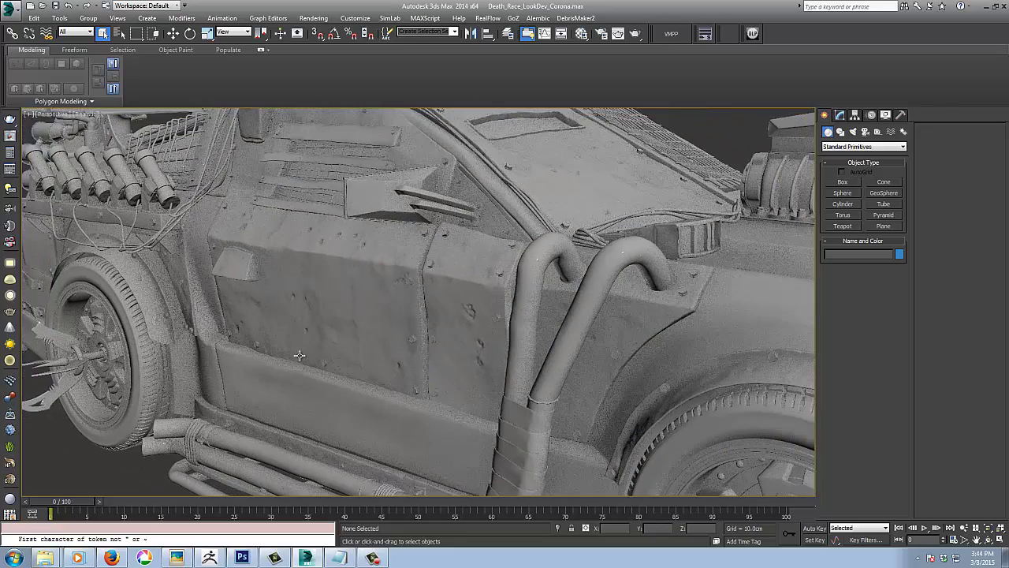
middle_drag(299, 356, 264, 344)
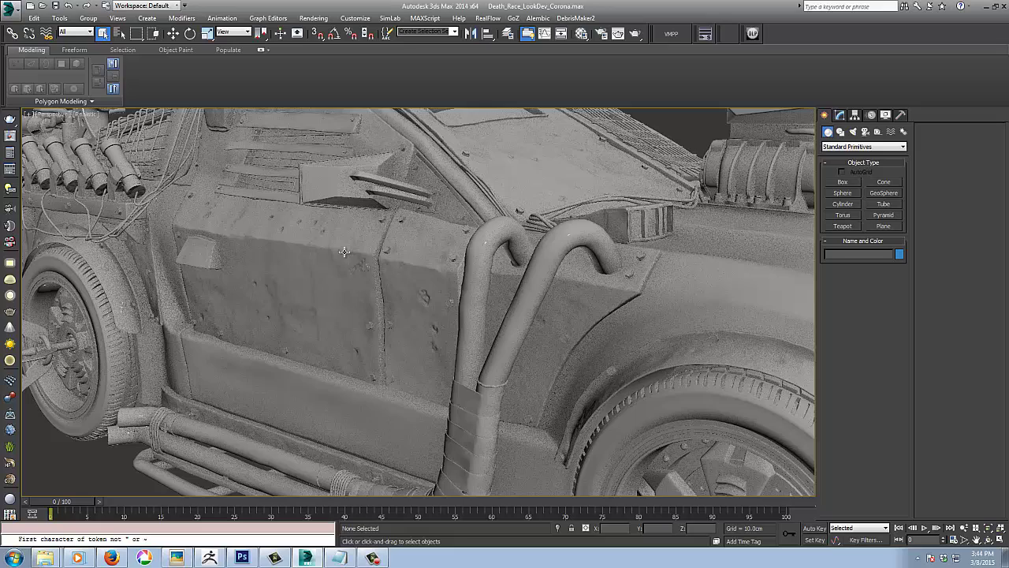
scroll(344, 252, down, 4)
alt+middle_drag(303, 253, 343, 323)
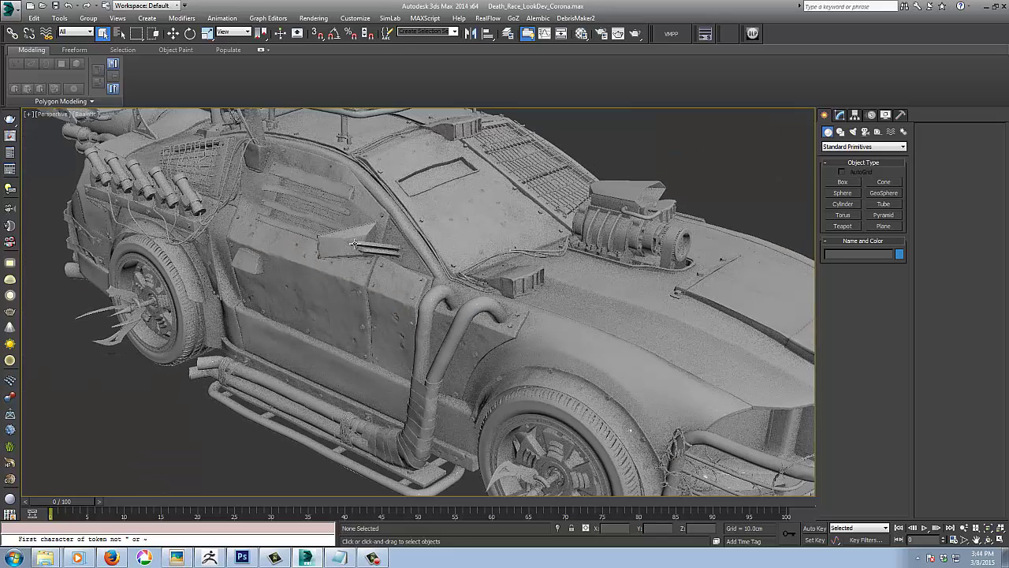
Examine the car's roof details, cables and rear exhaust assembly, returning to an overall view of the whole model
alt+middle_drag(286, 251, 365, 256)
scroll(365, 256, up, 4)
middle_drag(253, 268, 261, 335)
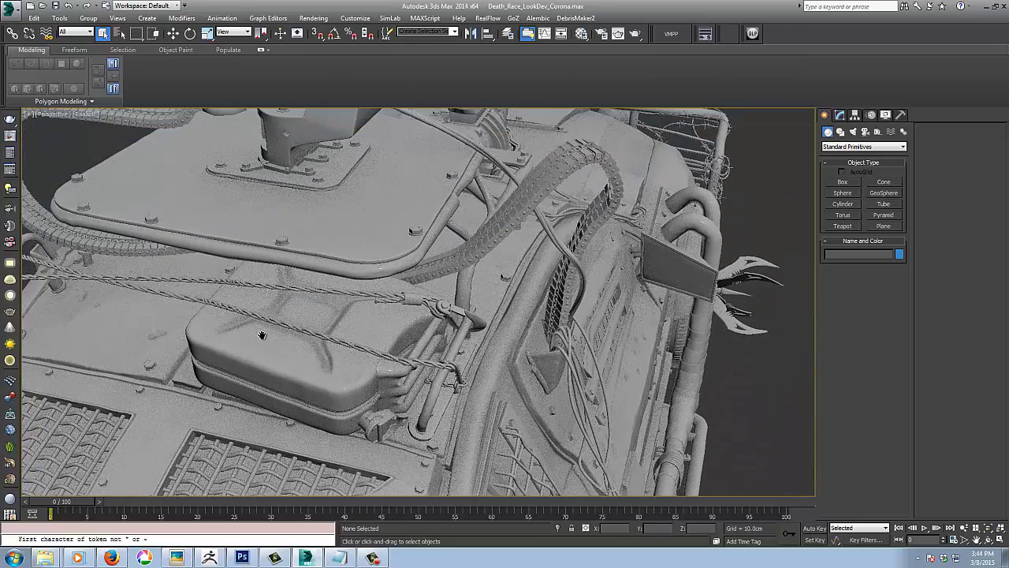
scroll(293, 284, up, 4)
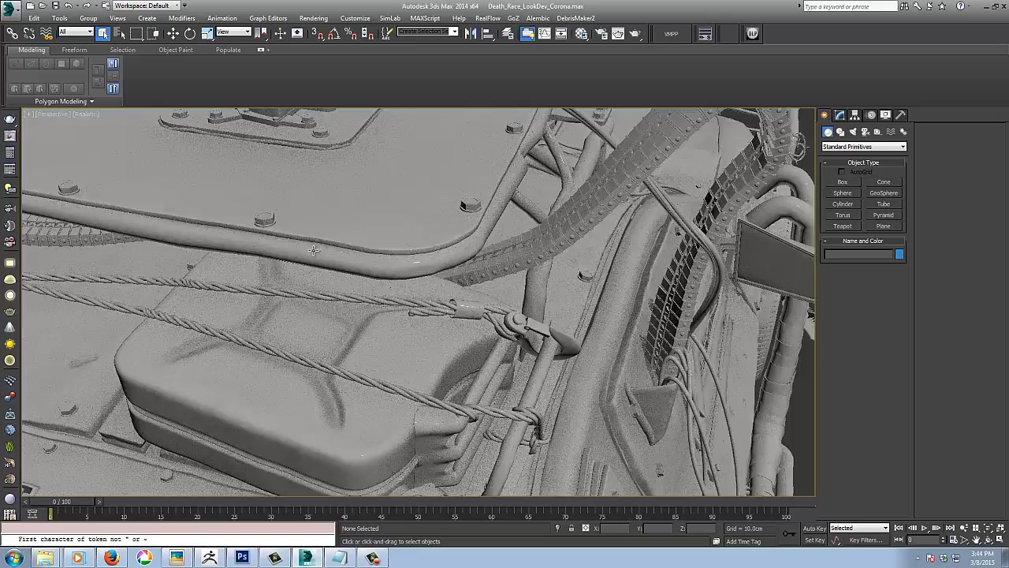
scroll(304, 274, down, 5)
middle_drag(308, 220, 390, 327)
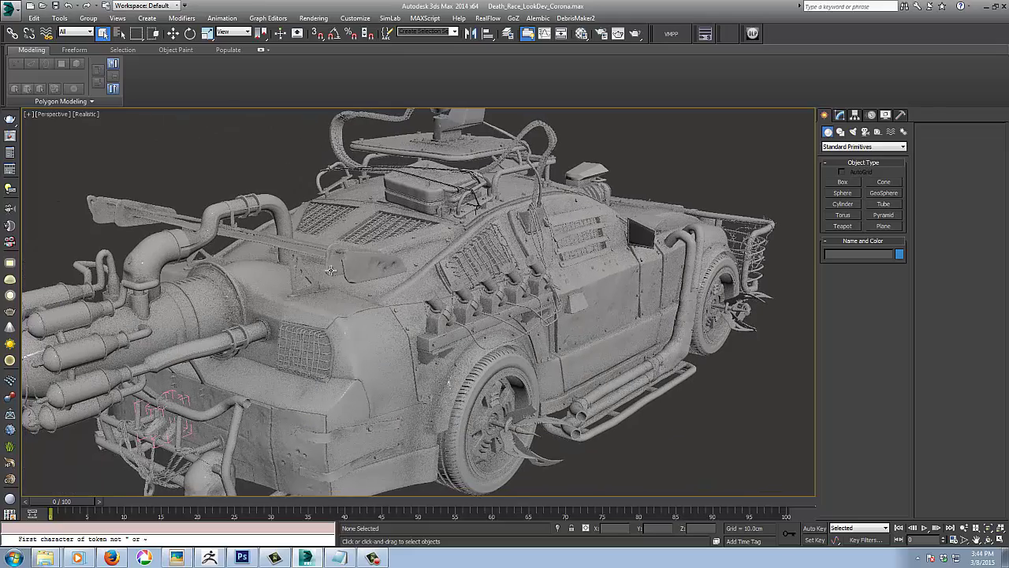
alt+middle_drag(290, 390, 291, 341)
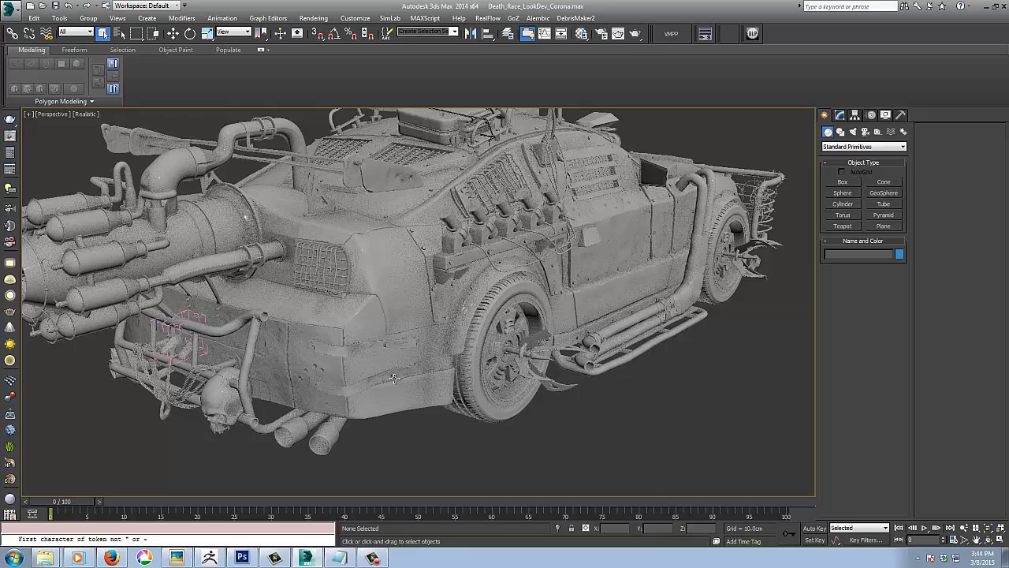
alt+middle_drag(457, 309, 313, 293)
scroll(313, 294, down, 4)
drag(313, 293, 313, 293)
alt+middle_drag(400, 288, 331, 351)
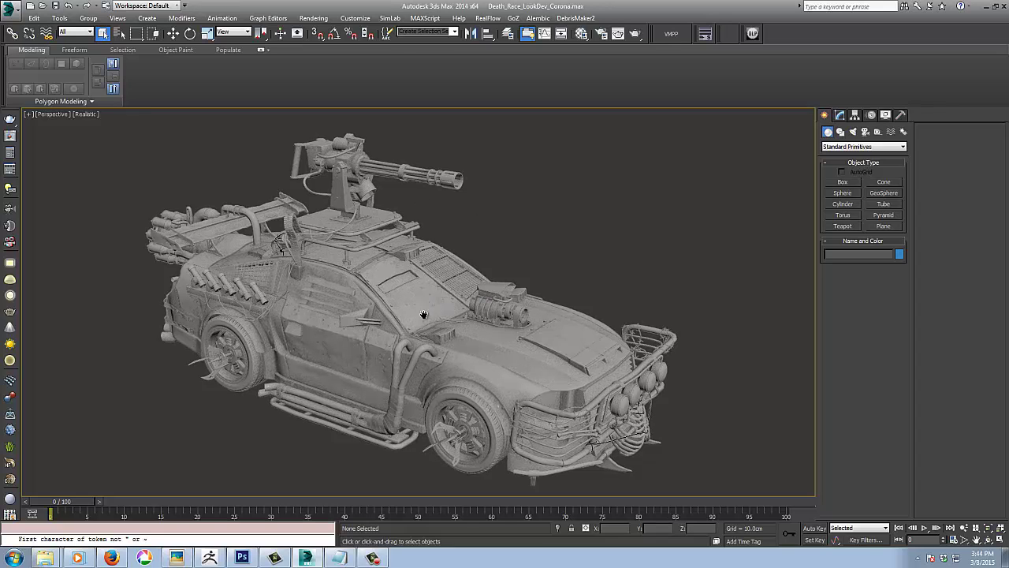
alt+middle_drag(424, 299, 428, 299)
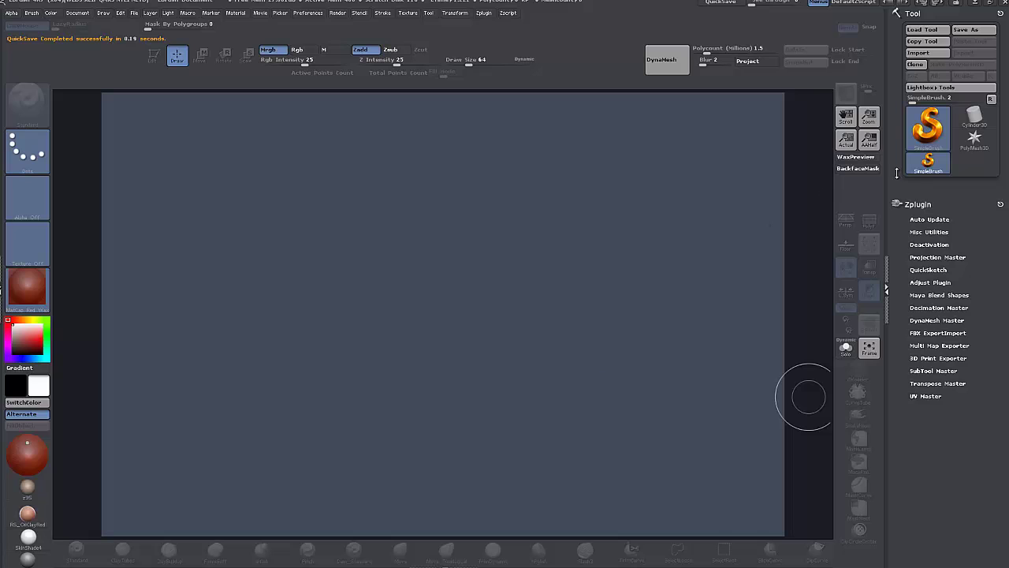
In ZBrush, place a Plane3D mesh on the canvas, put it in edit mode and face it to the front view
click(973, 119)
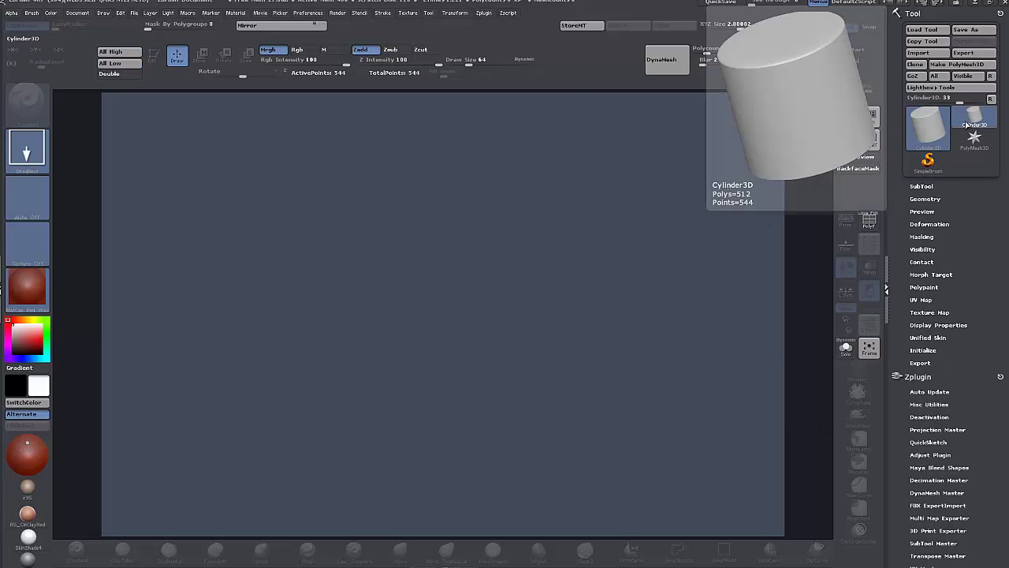
click(967, 123)
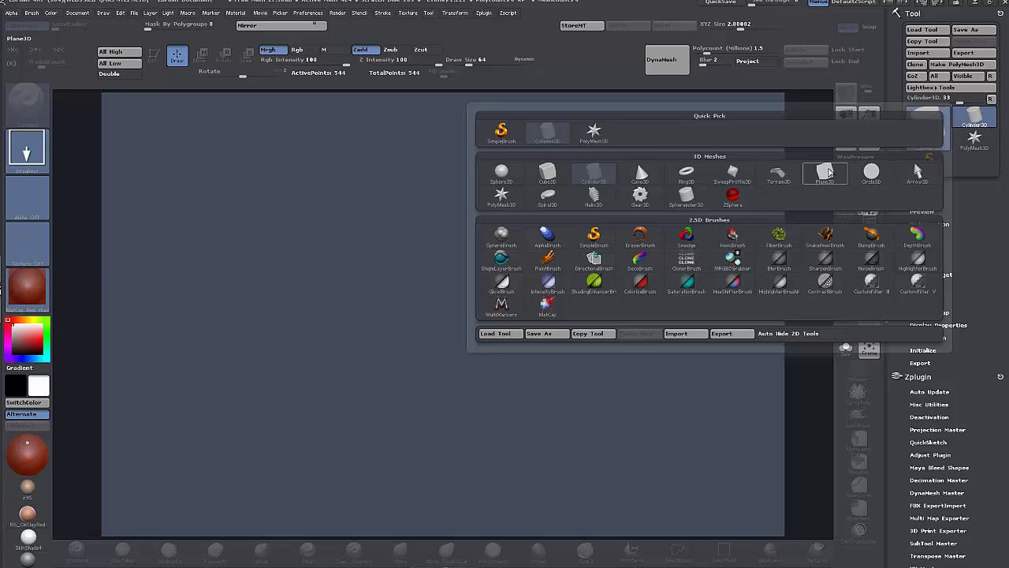
click(823, 172)
mouse_move(447, 271)
mouse_down()
mouse_move(454, 421)
mouse_move(444, 455)
mouse_up()
key(t)
shift+drag(663, 414, 661, 403)
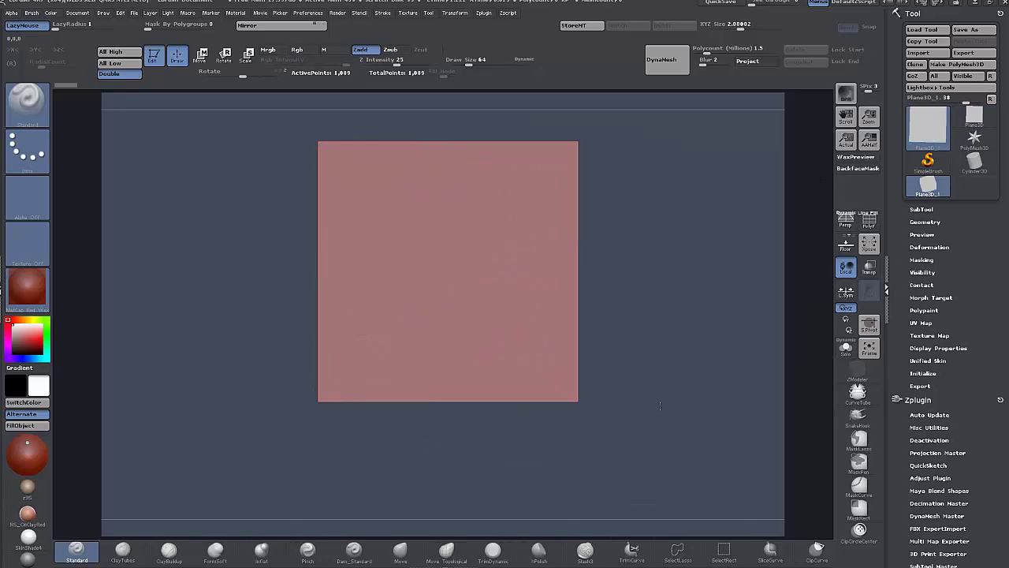
Apply the SkinShade4 material to the plane and display its polyframe wireframe
click(27, 538)
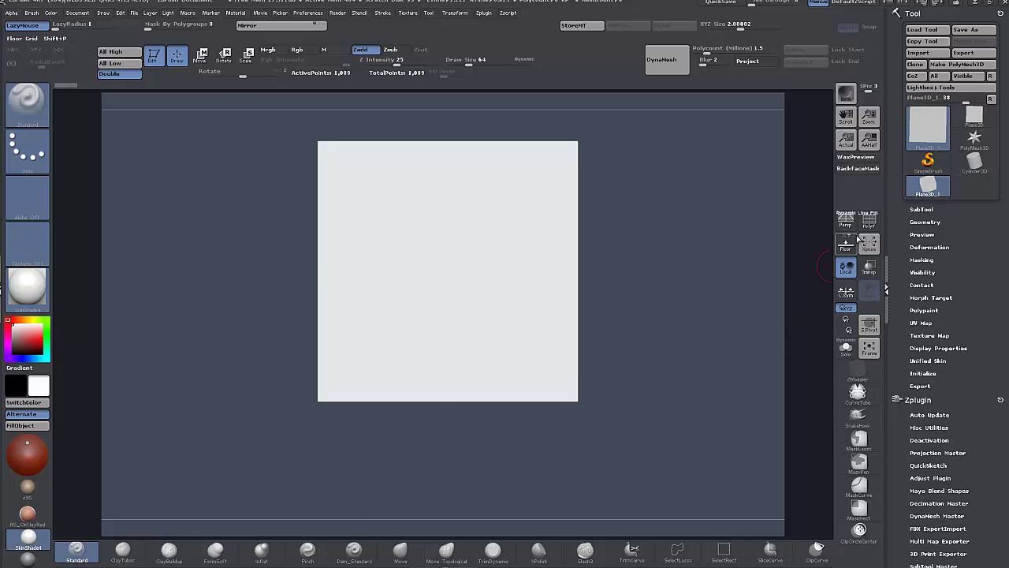
click(868, 224)
alt+drag(683, 322, 708, 371)
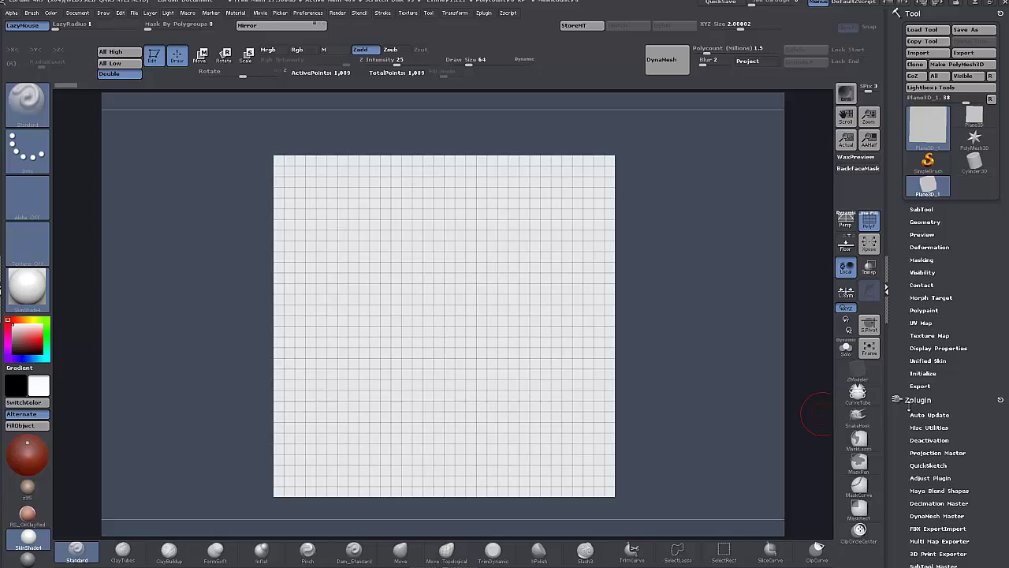
Open the plane's Initialize settings and display the floor grid
click(919, 373)
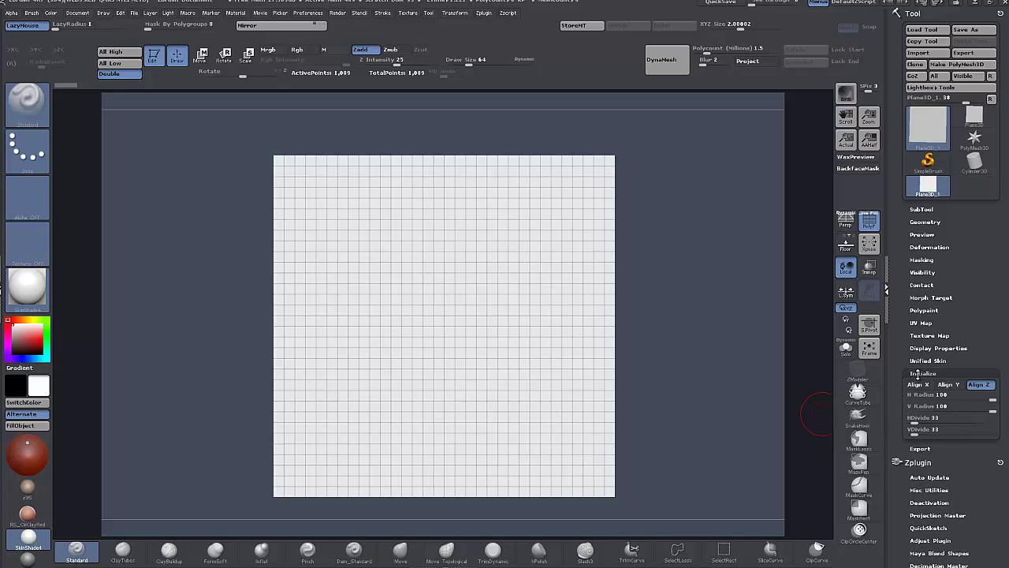
click(847, 248)
alt+drag(643, 398, 654, 352)
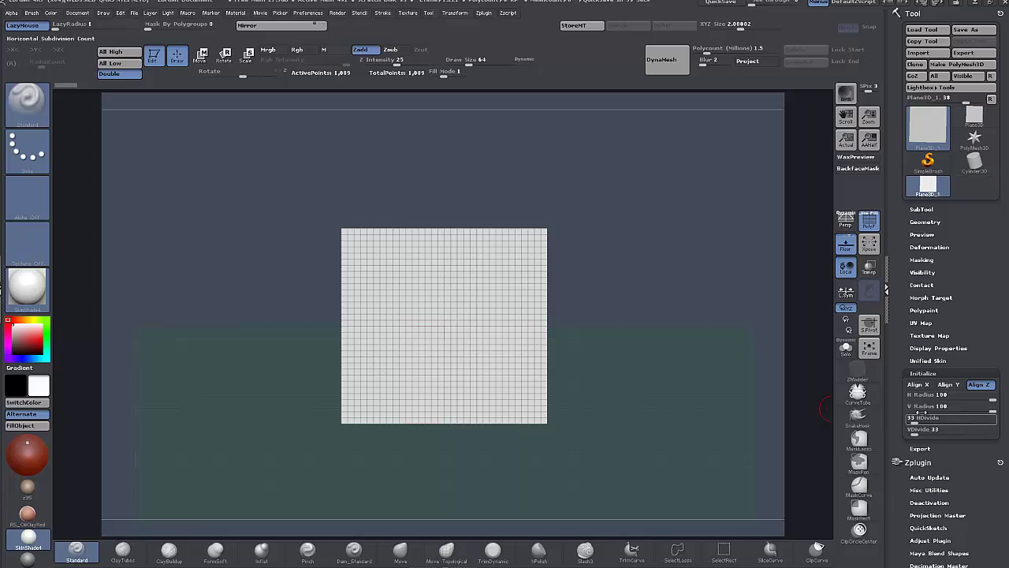
Import the Boltgun reference image from the 40K_Bolter folder as Map1 of the Left-Right grid
click(104, 14)
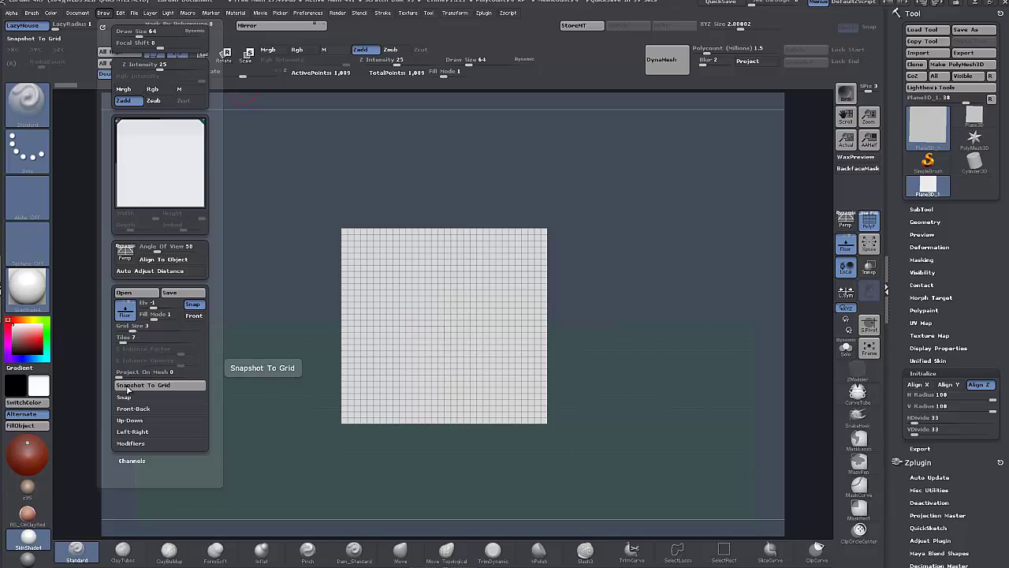
click(141, 431)
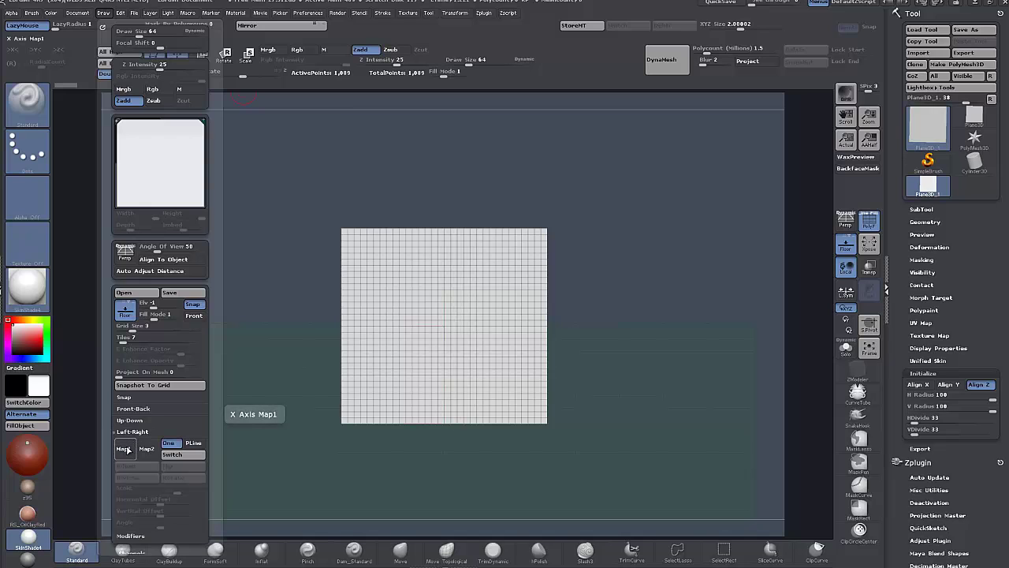
click(126, 449)
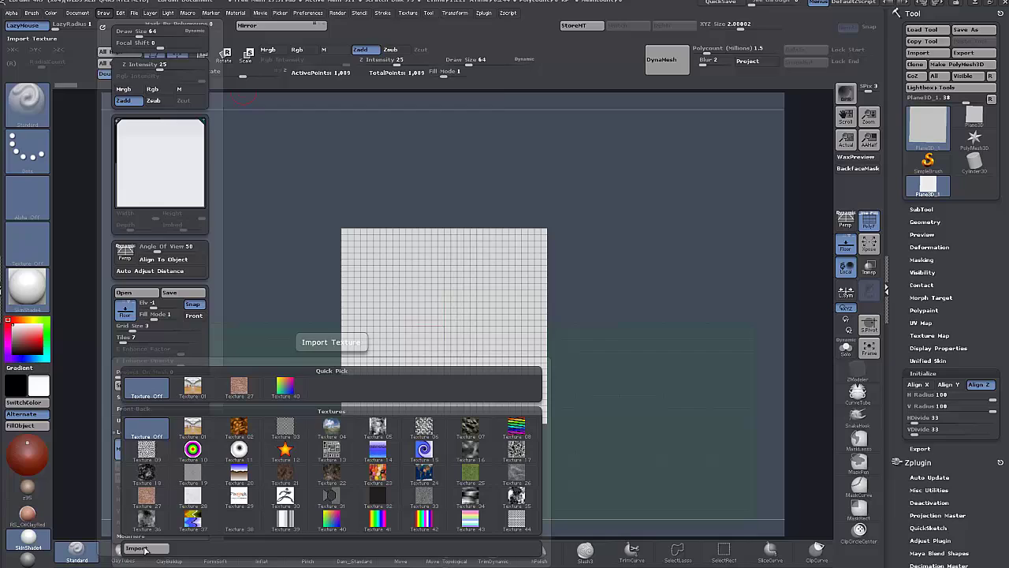
click(144, 549)
click(53, 236)
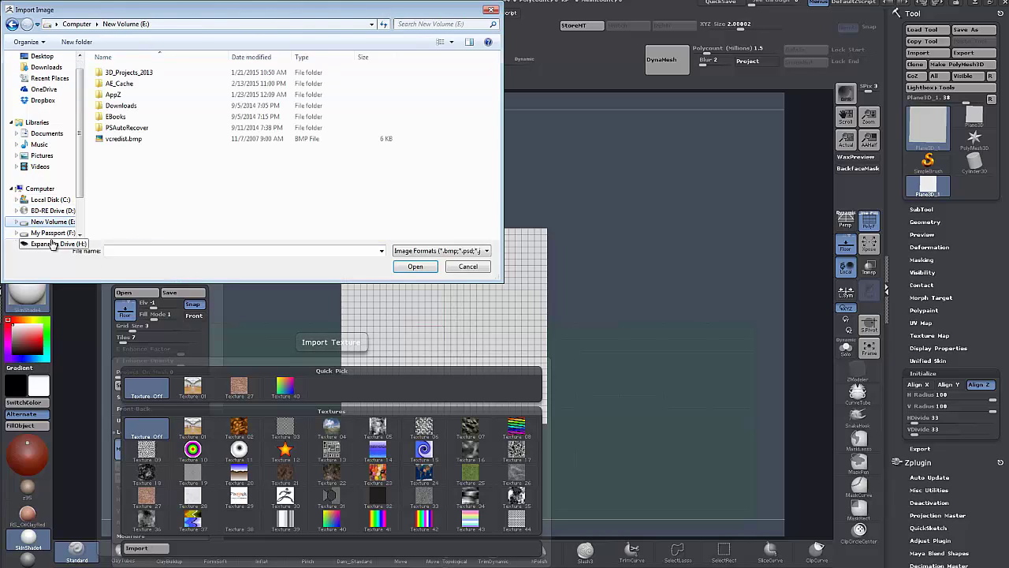
double_click(135, 73)
scroll(134, 150, down, 5)
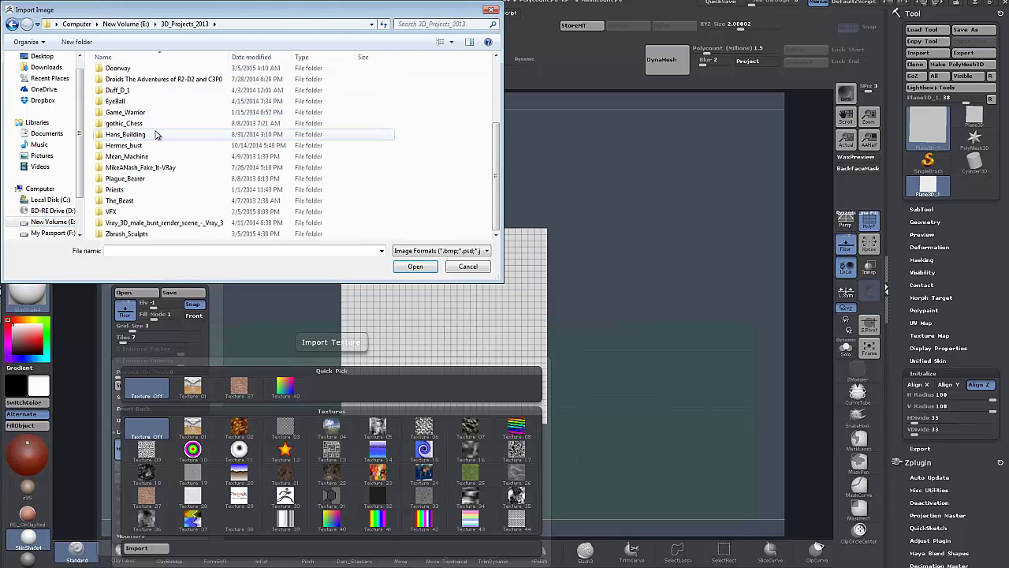
double_click(134, 234)
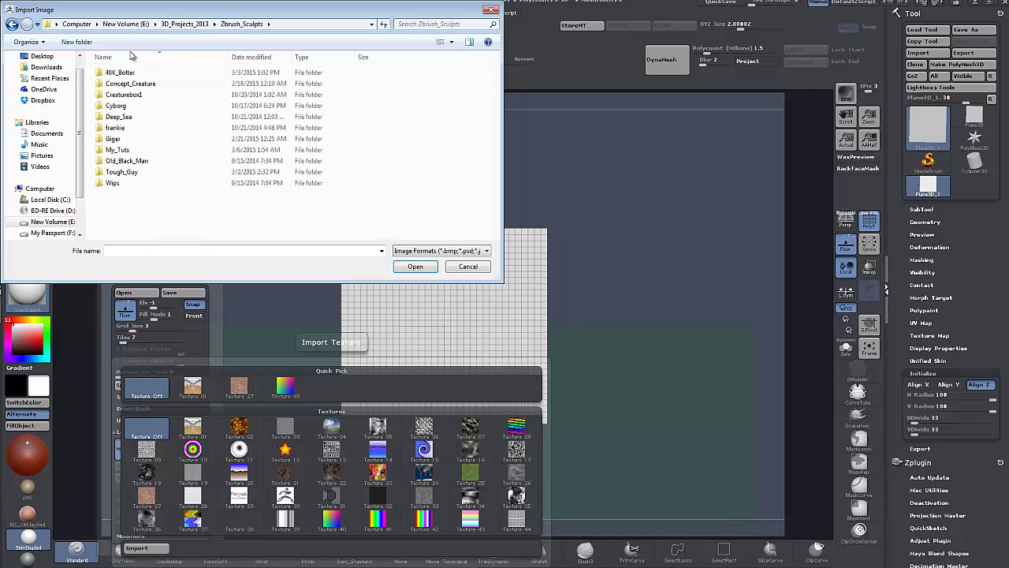
double_click(120, 69)
double_click(120, 75)
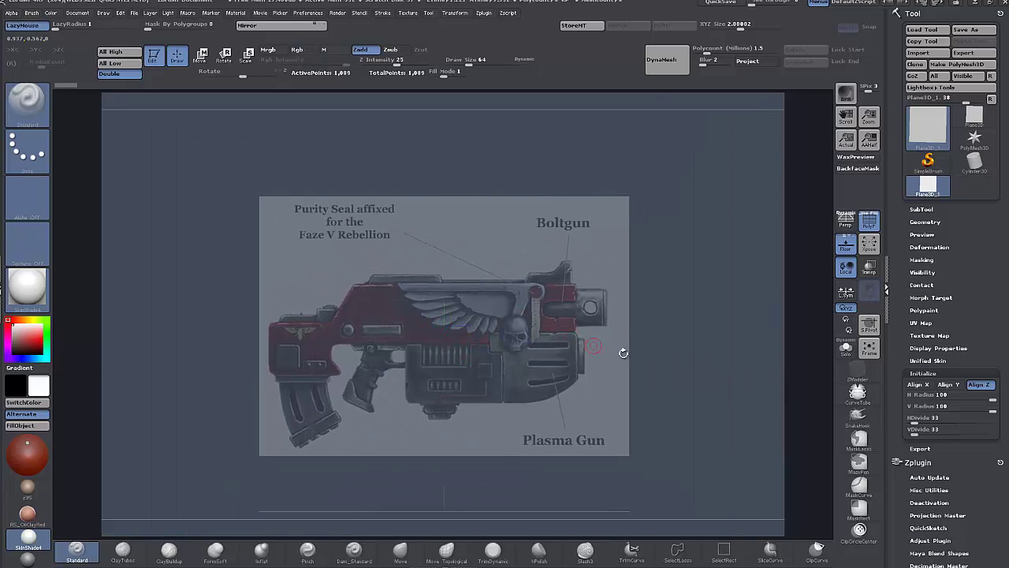
Align the plane to the X axis so it lies parallel to the Boltgun reference image
drag(669, 360, 682, 363)
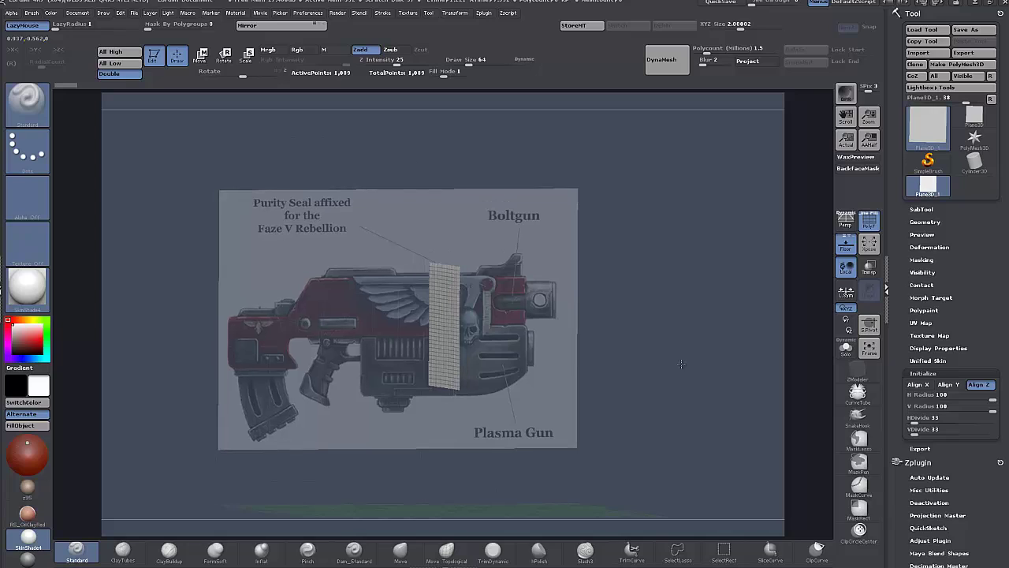
click(917, 384)
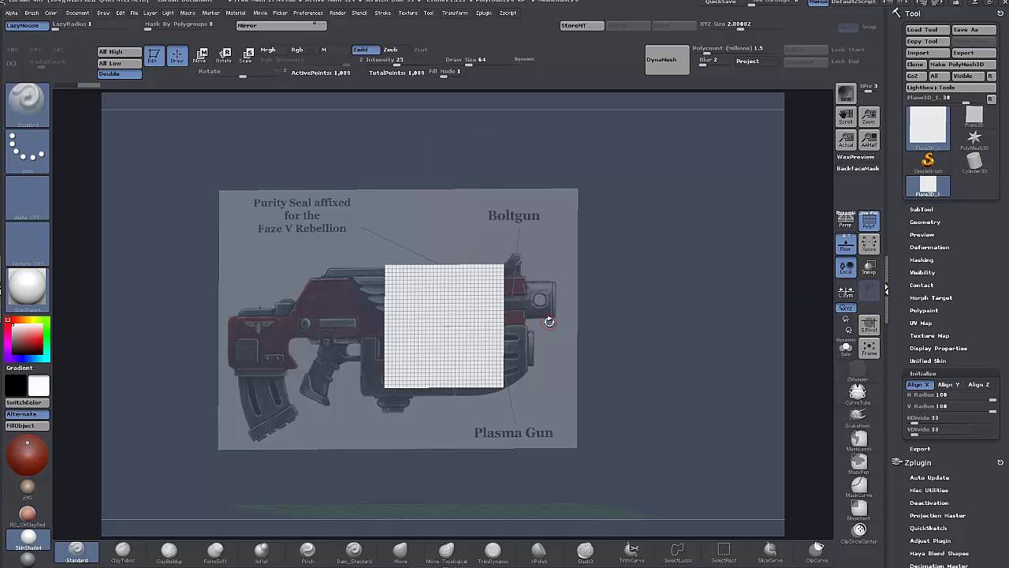
mouse_move(639, 324)
mouse_down()
mouse_move(611, 318)
mouse_move(624, 325)
mouse_up()
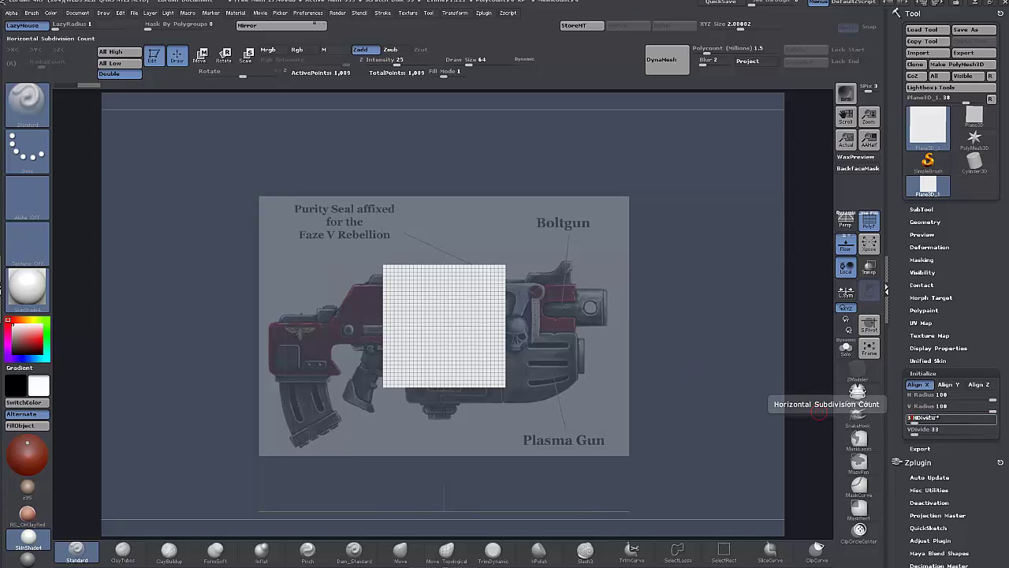
Set the plane's horizontal subdivisions to 3 and its vertical subdivisions to 10
key(Return)
click(926, 430)
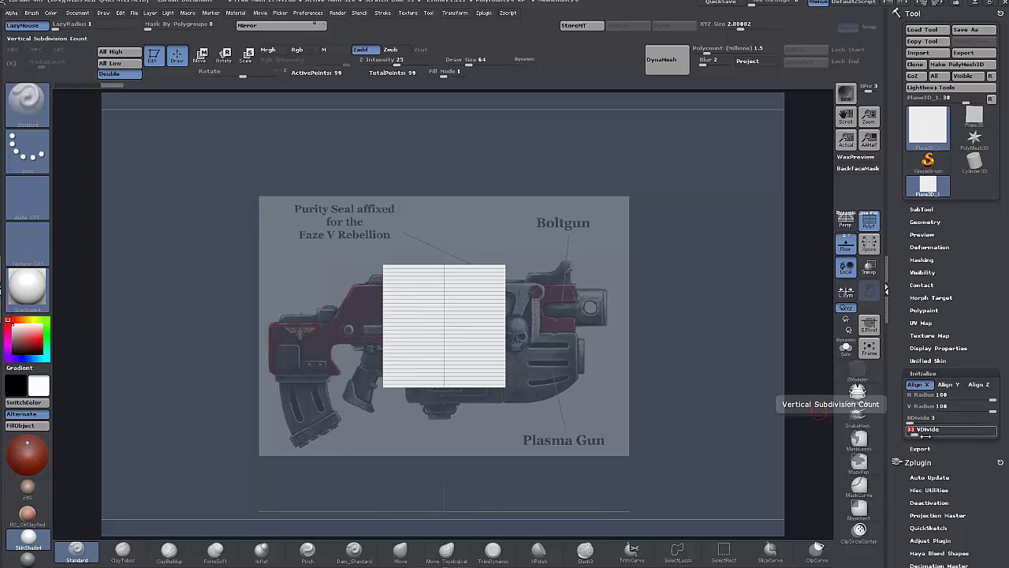
text(10)
key(Return)
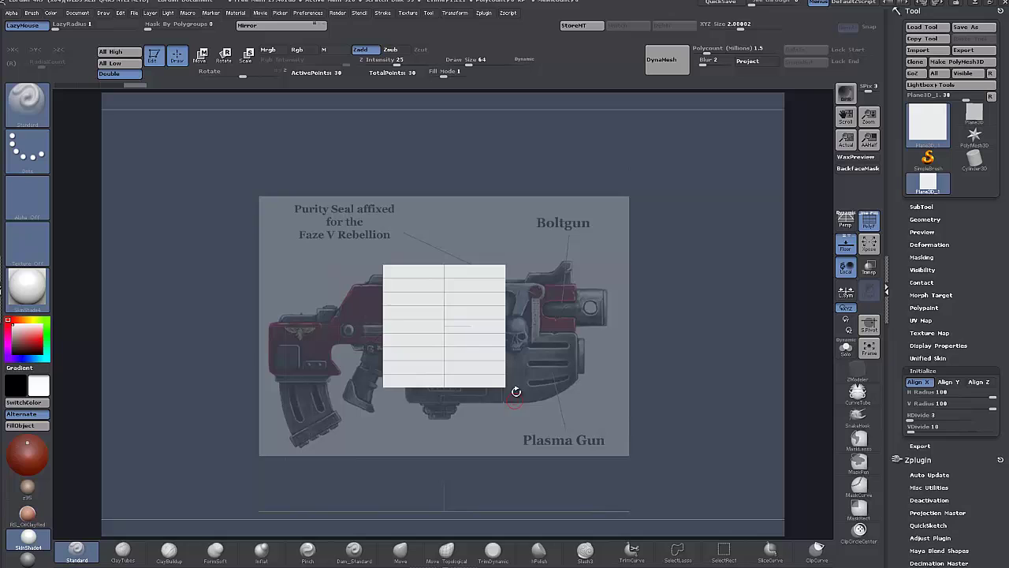
Convert the subdivided plane into an editable PolyMesh3D
alt+drag(582, 316, 631, 399)
alt+drag(670, 332, 638, 304)
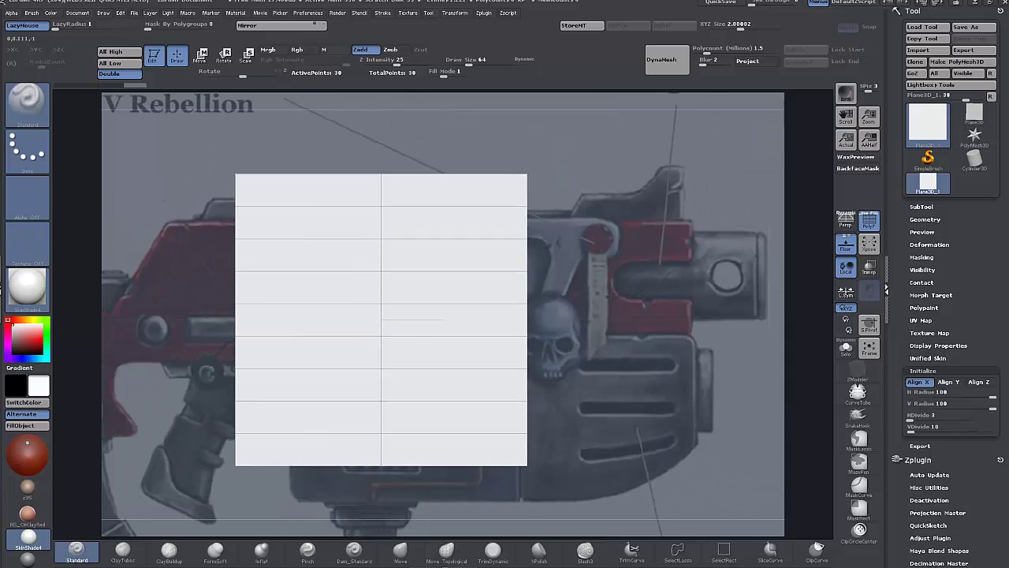
alt+drag(601, 356, 606, 295)
click(956, 62)
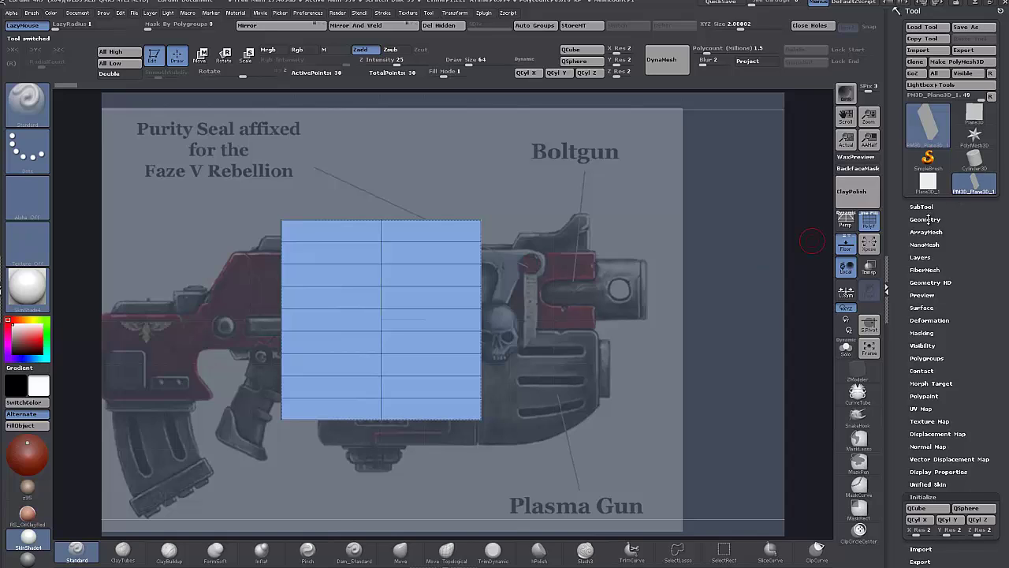
Remove all creases from the plane's edges with UnCreaseAll
click(928, 219)
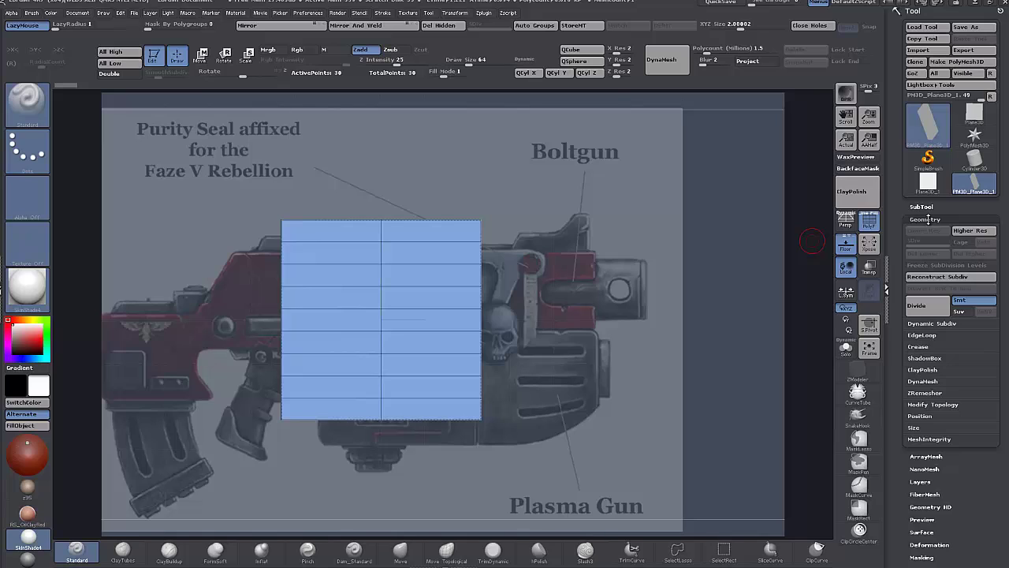
click(924, 349)
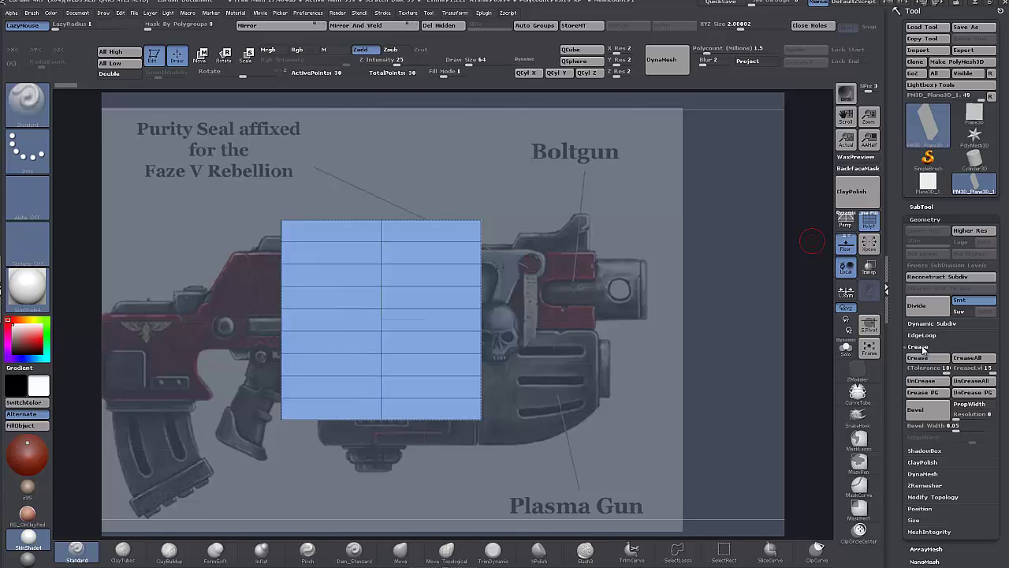
click(970, 382)
alt+drag(587, 320, 605, 257)
drag(672, 291, 714, 381)
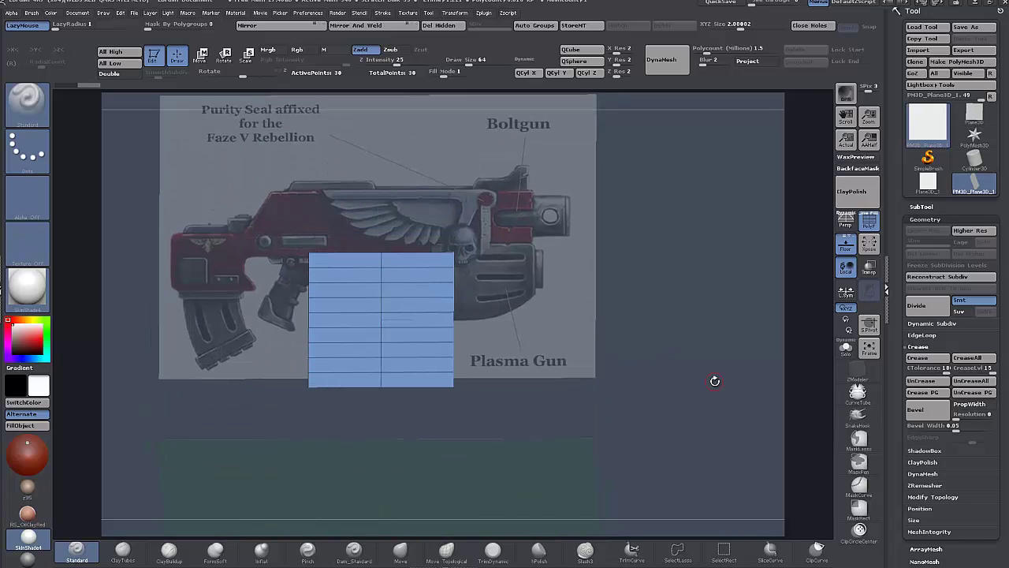
drag(649, 381, 300, 364)
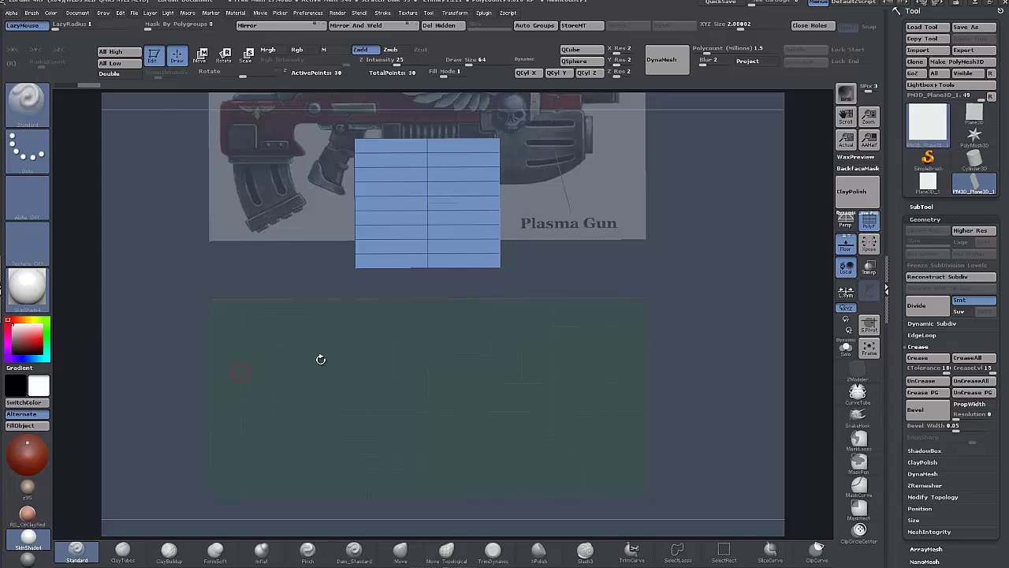
Turn off the Project Edit Line (PLine) option for the Left-Right reference map
click(443, 376)
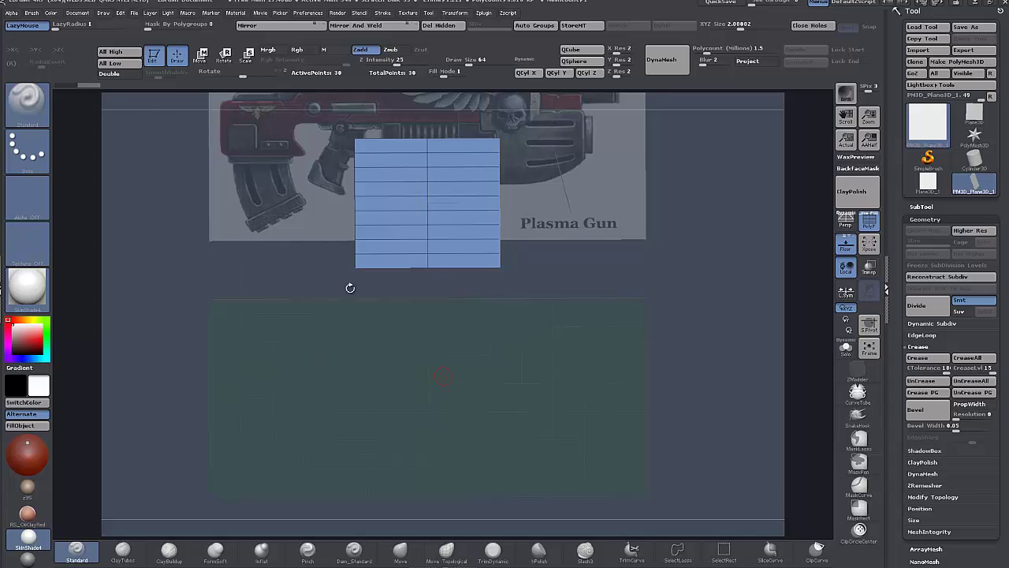
click(103, 13)
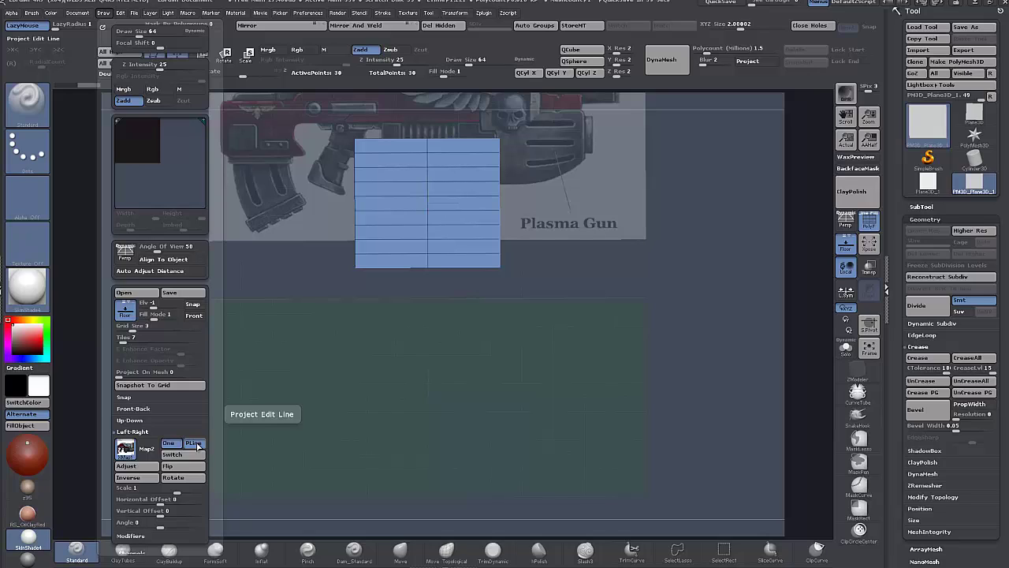
click(194, 444)
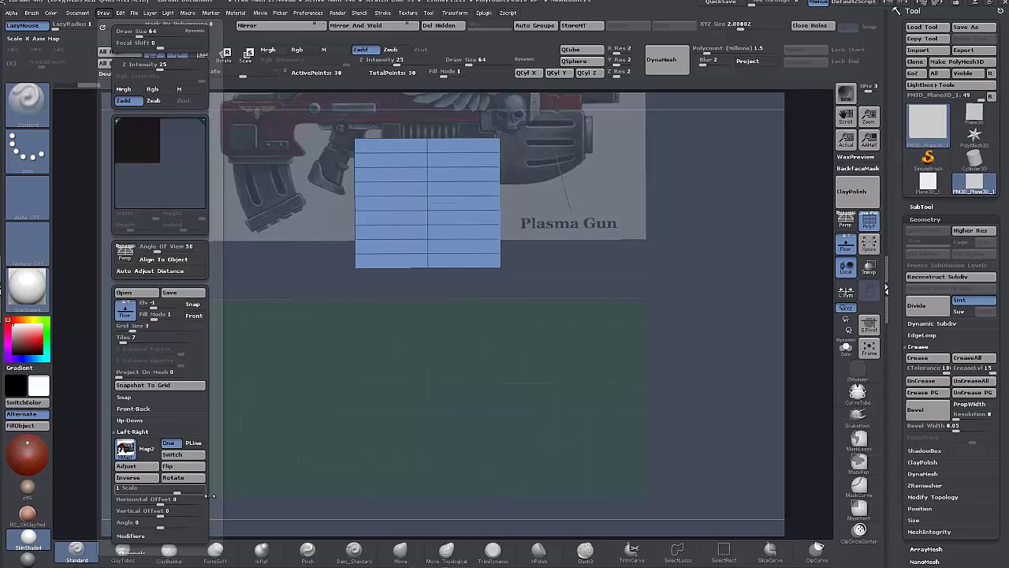
Set the Grid Color in the floor grid's Modifiers to black by sampling the black colour swatch
click(206, 535)
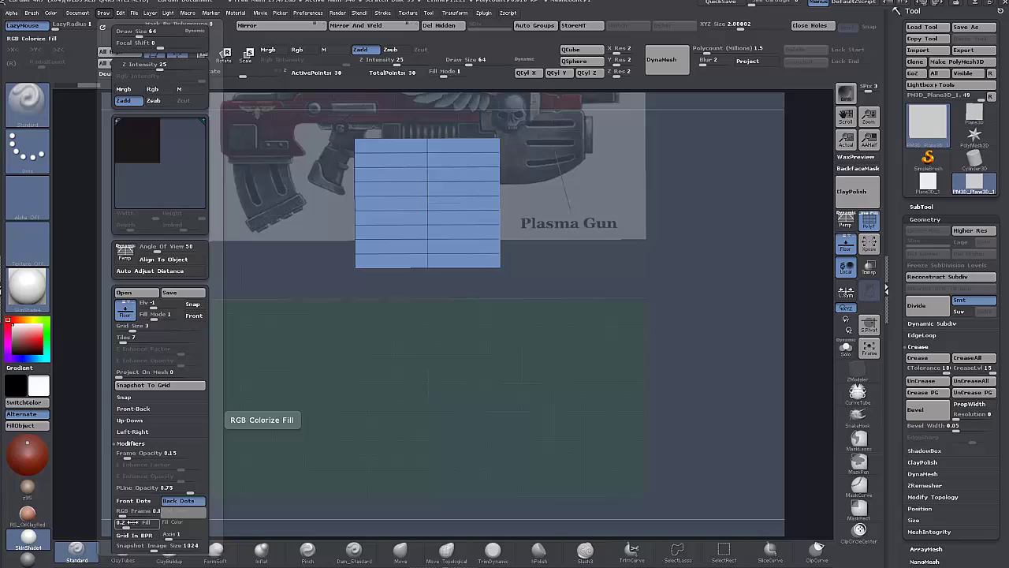
click(187, 512)
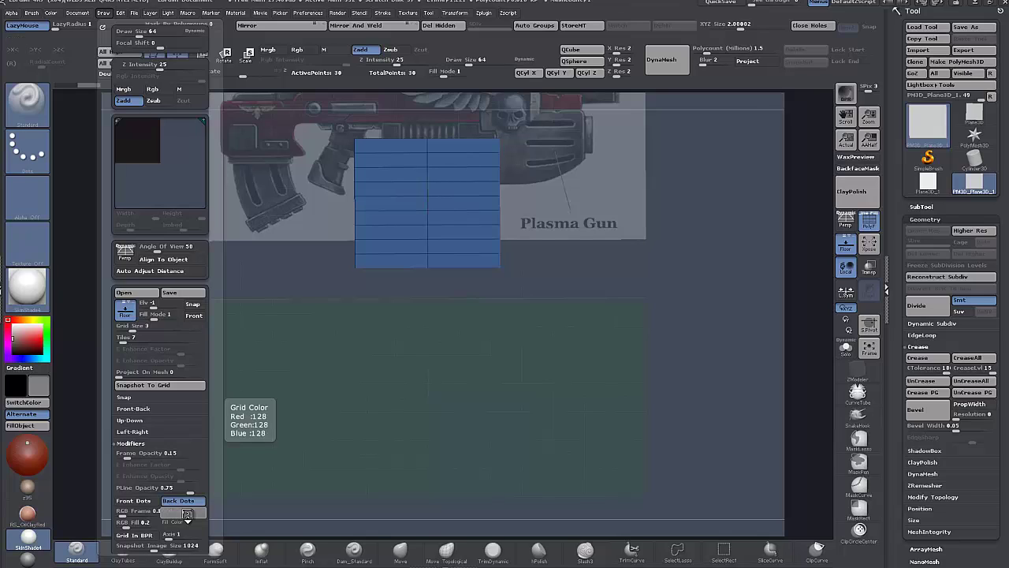
drag(186, 512, 19, 385)
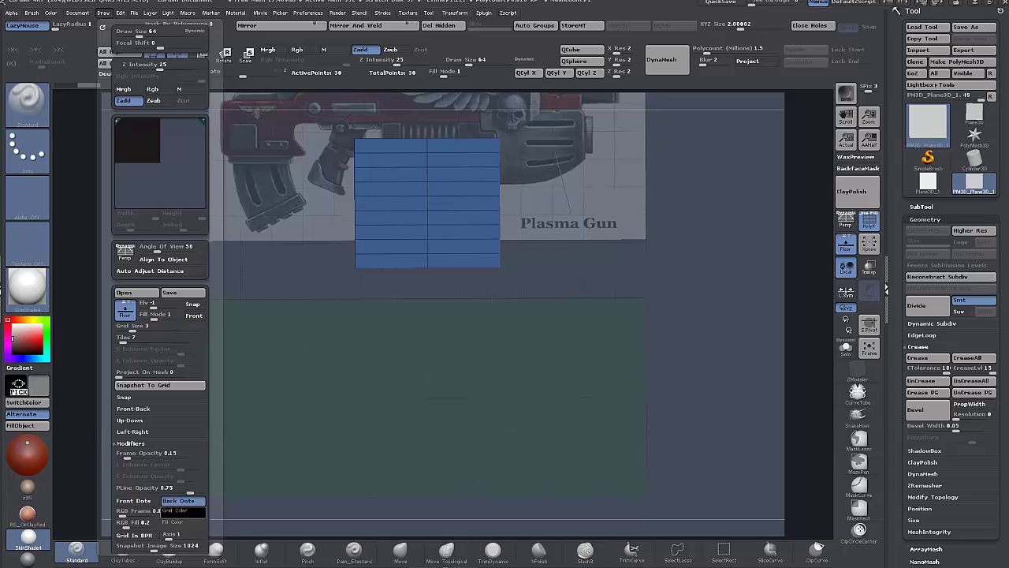
drag(19, 384, 18, 384)
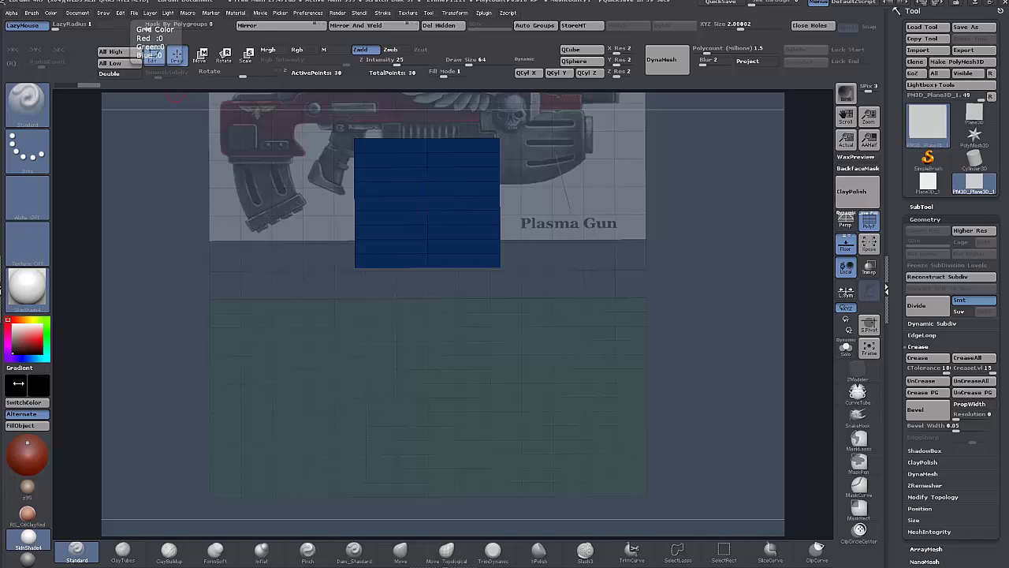
Try the canvas background colour as the Grid Color, and reset the Grid Color to black
click(103, 14)
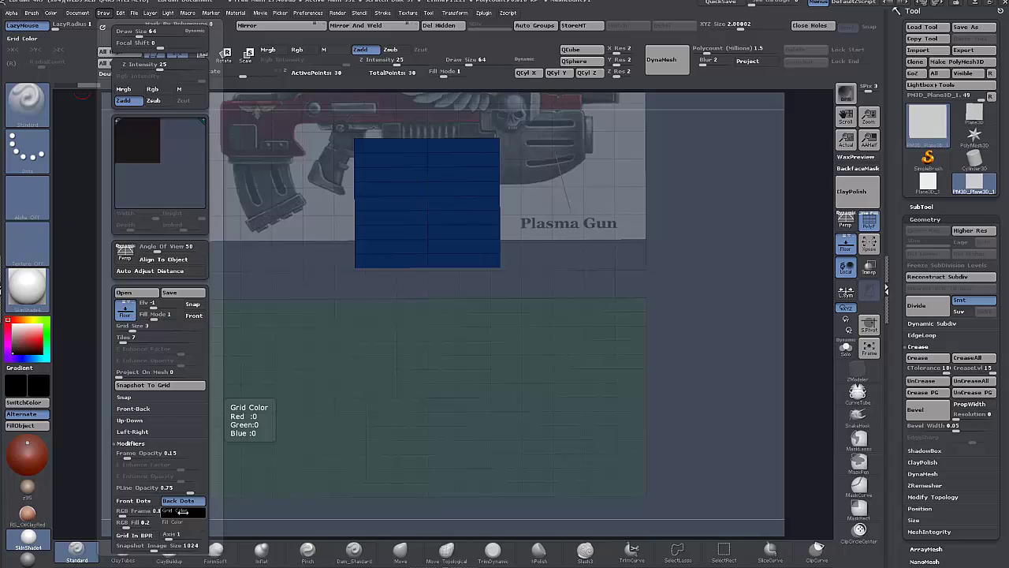
drag(181, 511, 721, 349)
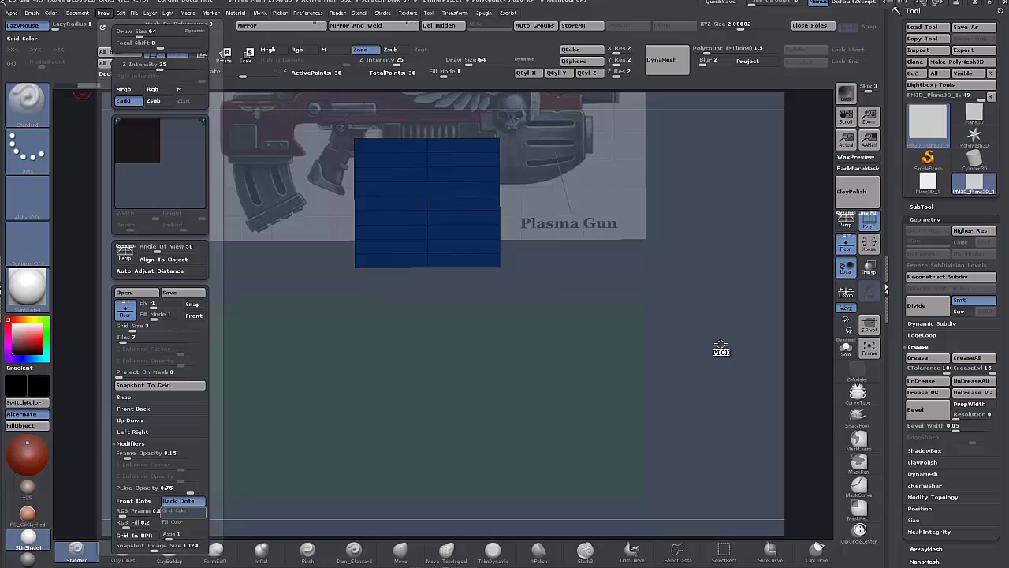
drag(720, 345, 719, 344)
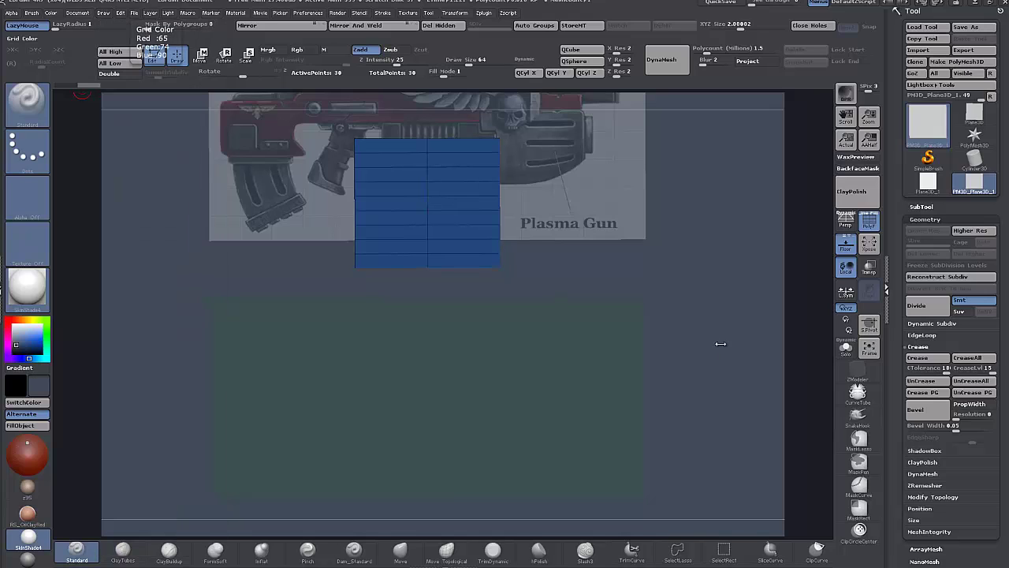
click(104, 14)
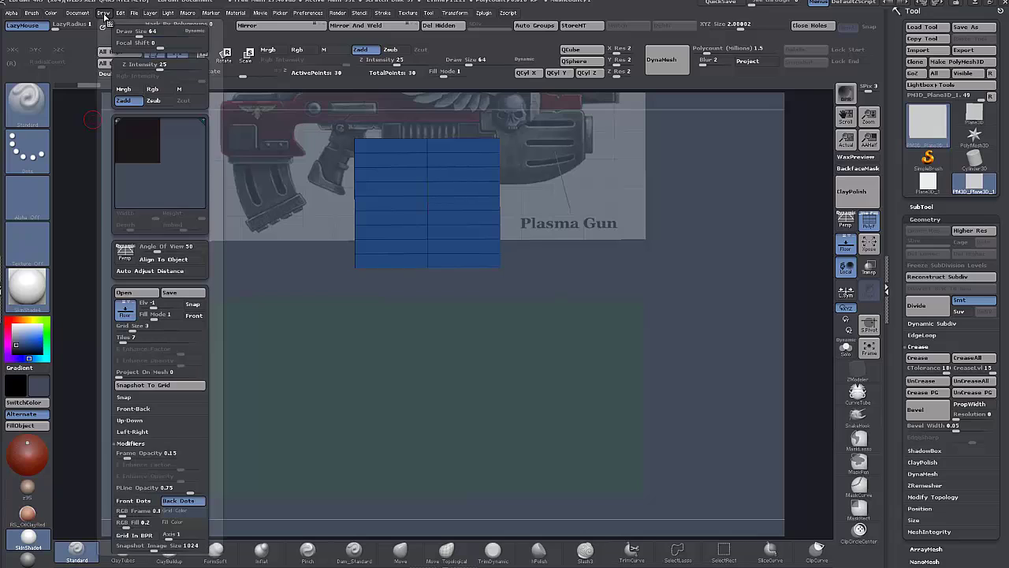
mouse_move(178, 511)
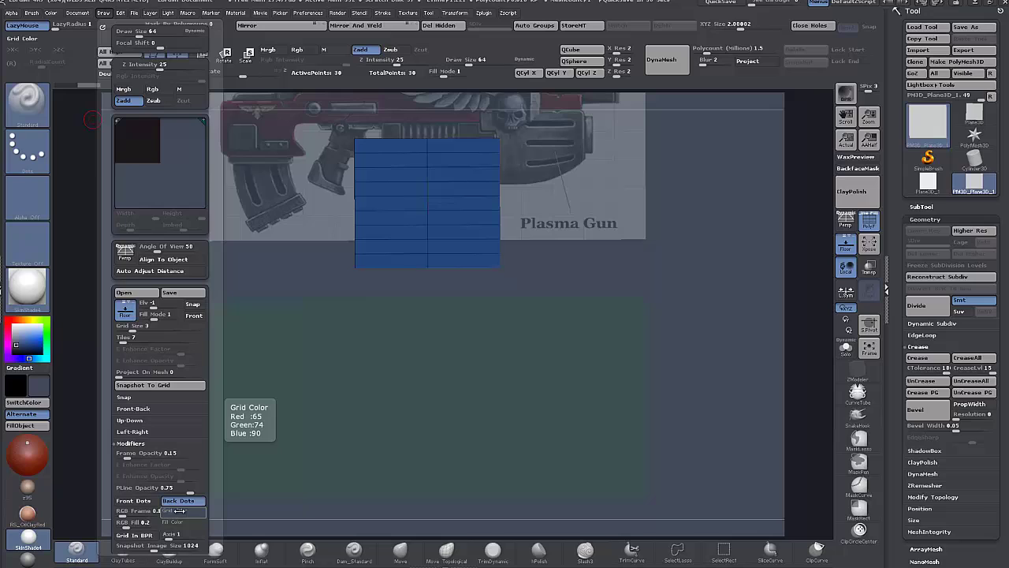
drag(180, 511, 17, 384)
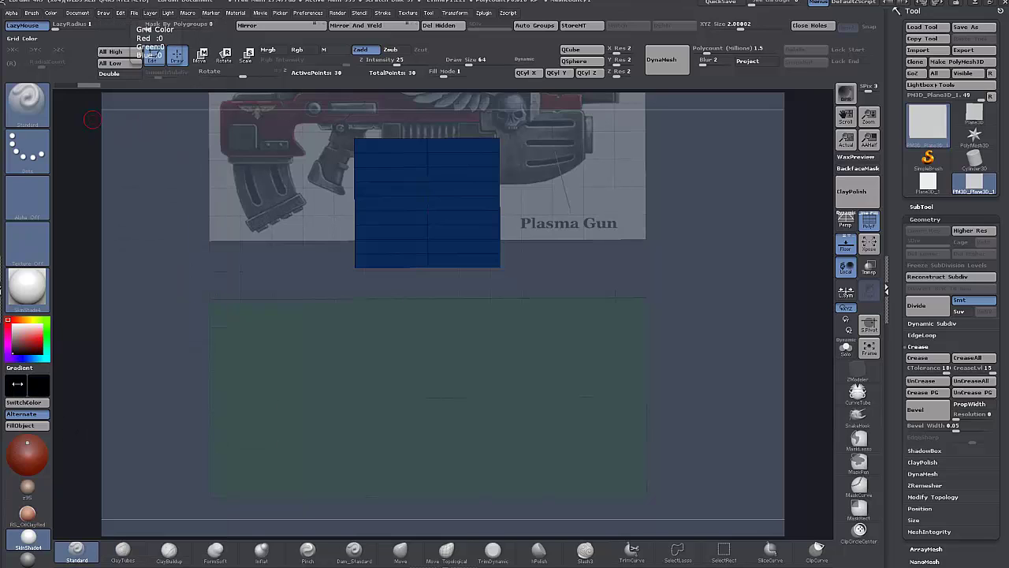
Sample the canvas background as the grid's Fill Color and lower RGB Fill to 0
click(104, 14)
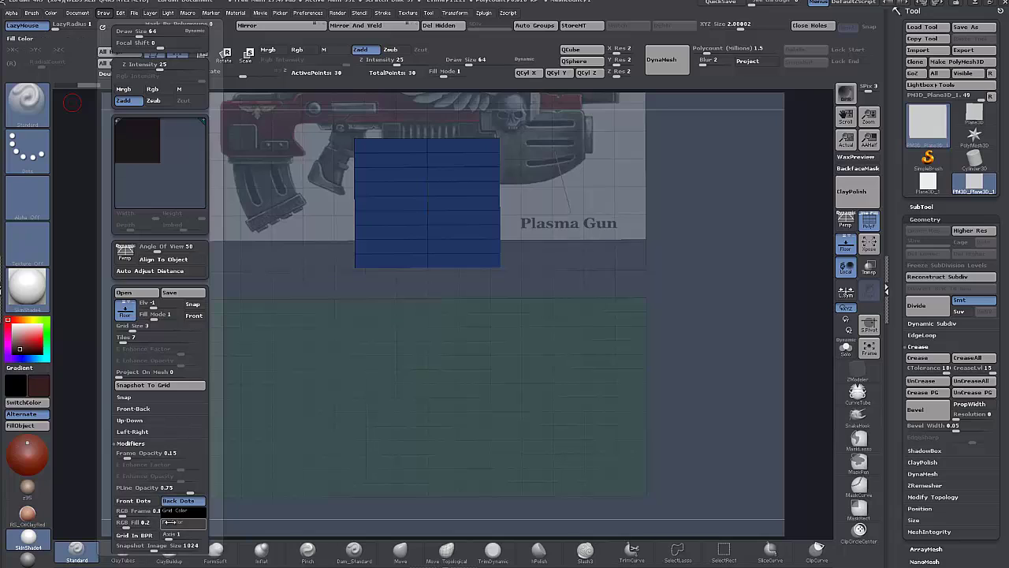
mouse_move(179, 521)
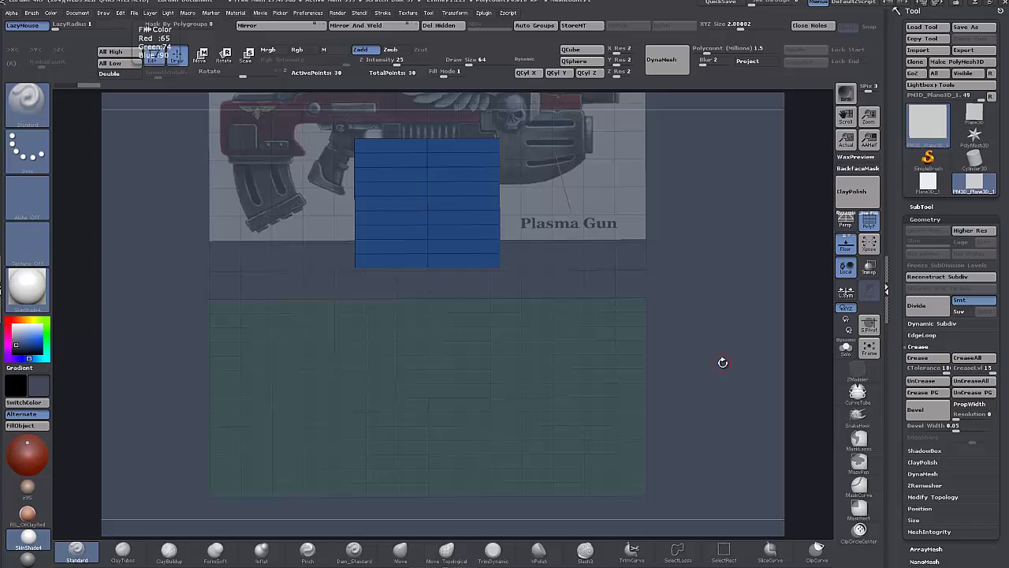
click(104, 13)
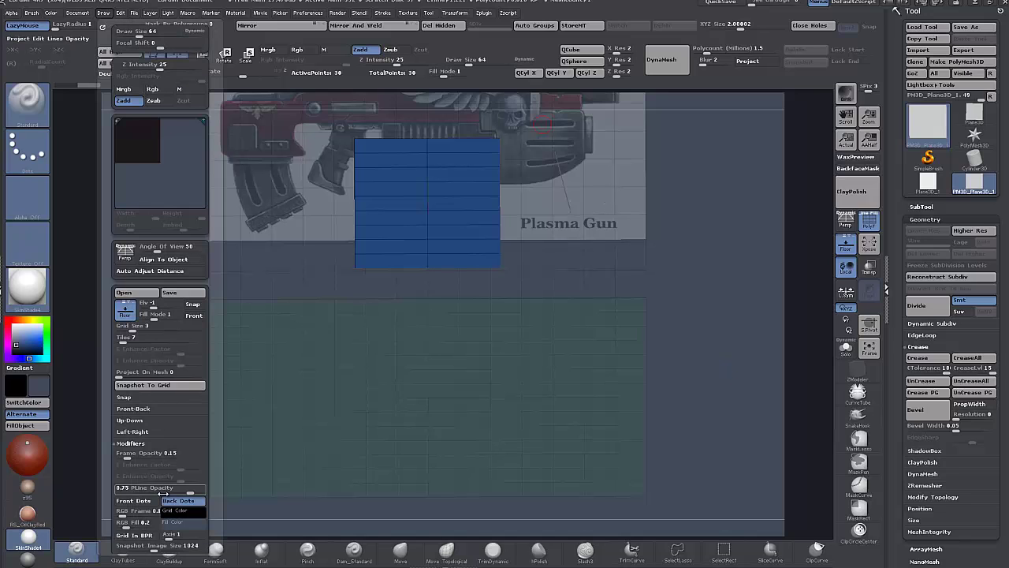
drag(123, 527, 118, 527)
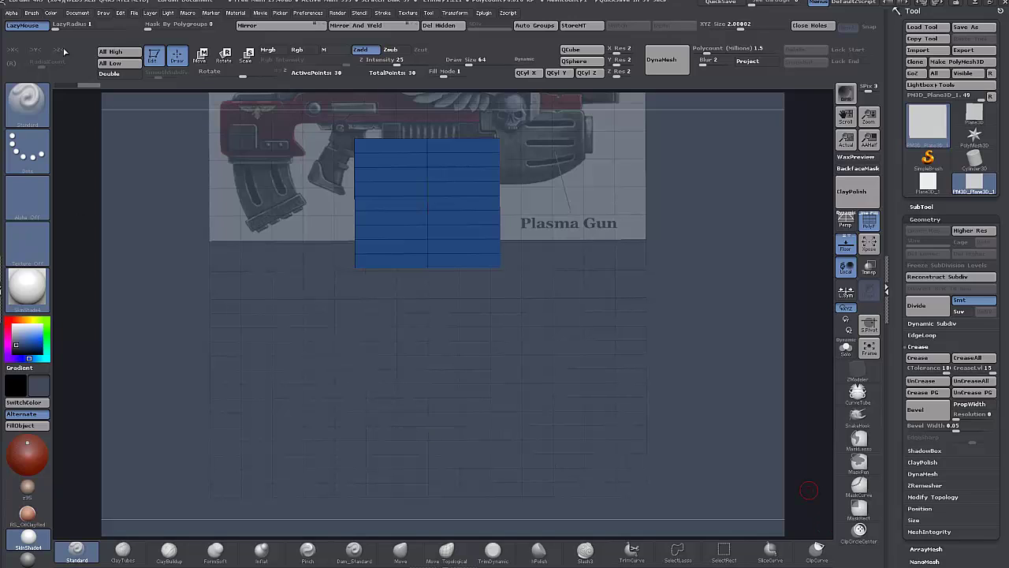
Raise the grid's Frame Opacity to about 0.51 and lower RGB Frame to 0
click(101, 14)
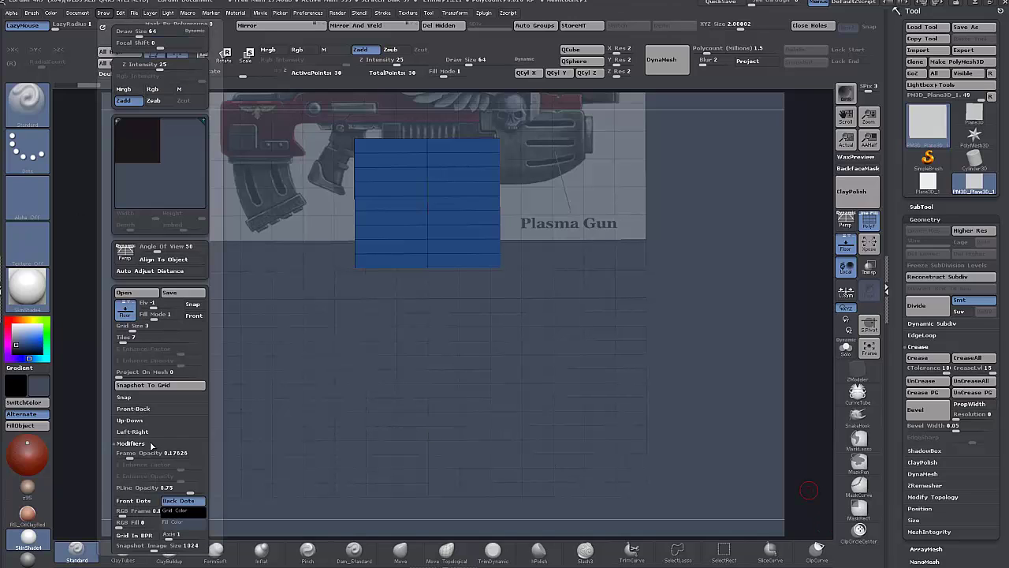
drag(127, 460, 157, 455)
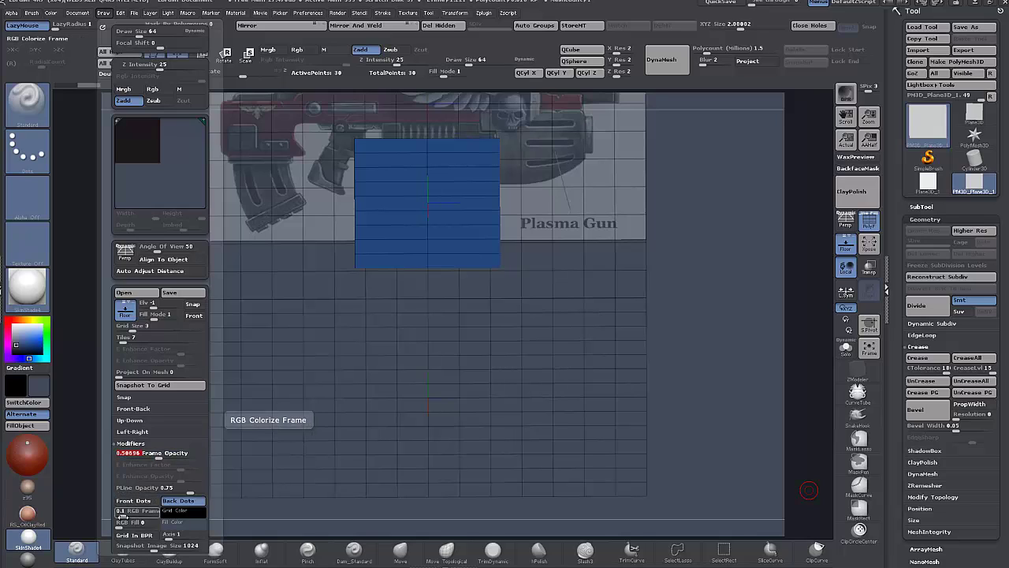
drag(125, 513, 117, 516)
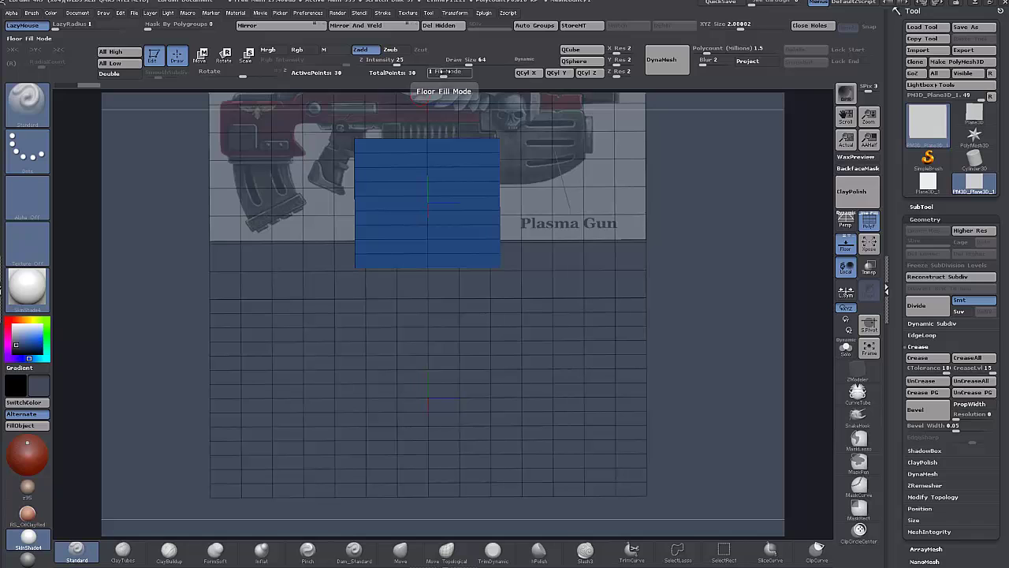
Try Floor Fill Mode 0 and 1 on the reference image, and set it to 3
alt+drag(751, 162, 745, 377)
drag(445, 74, 421, 78)
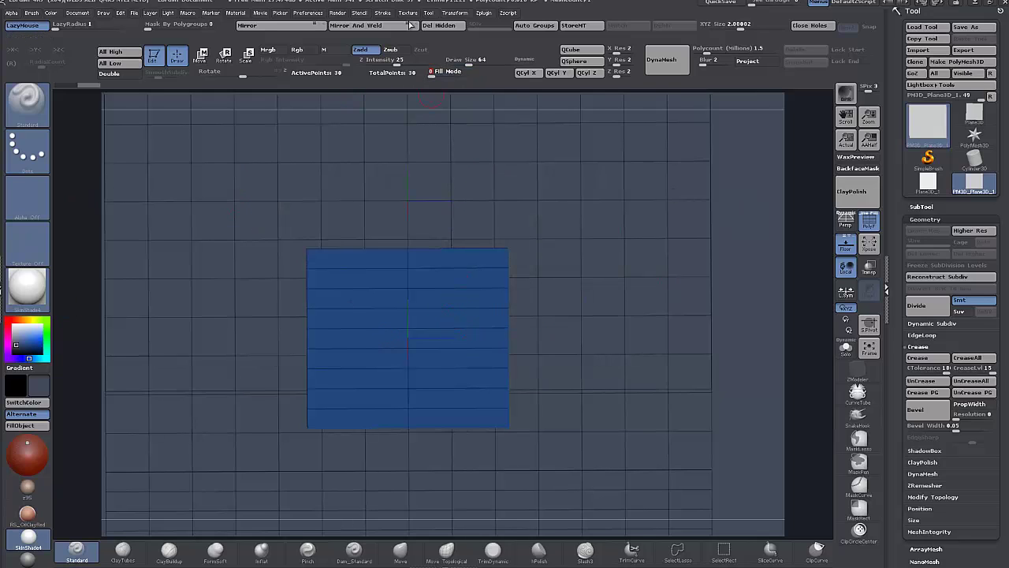
click(435, 74)
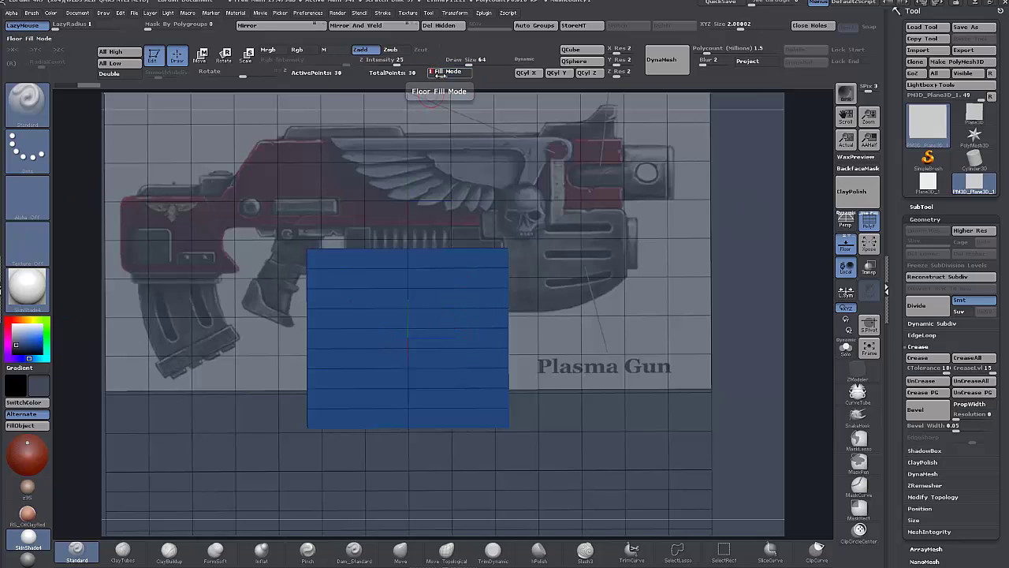
drag(439, 74, 467, 75)
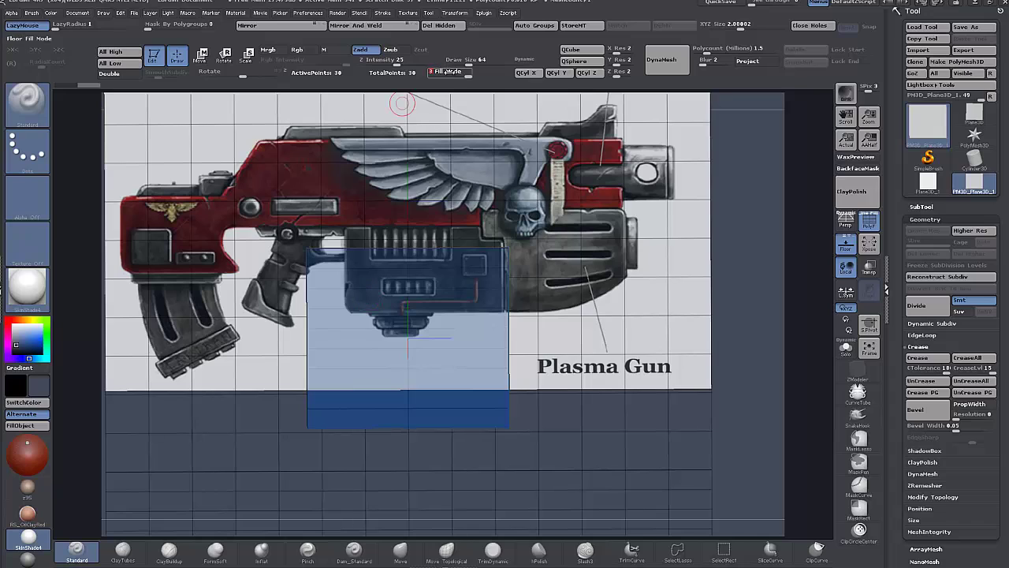
Enable interface customization and try to copy the Floor Fill Mode slider out of the Draw palette
click(104, 14)
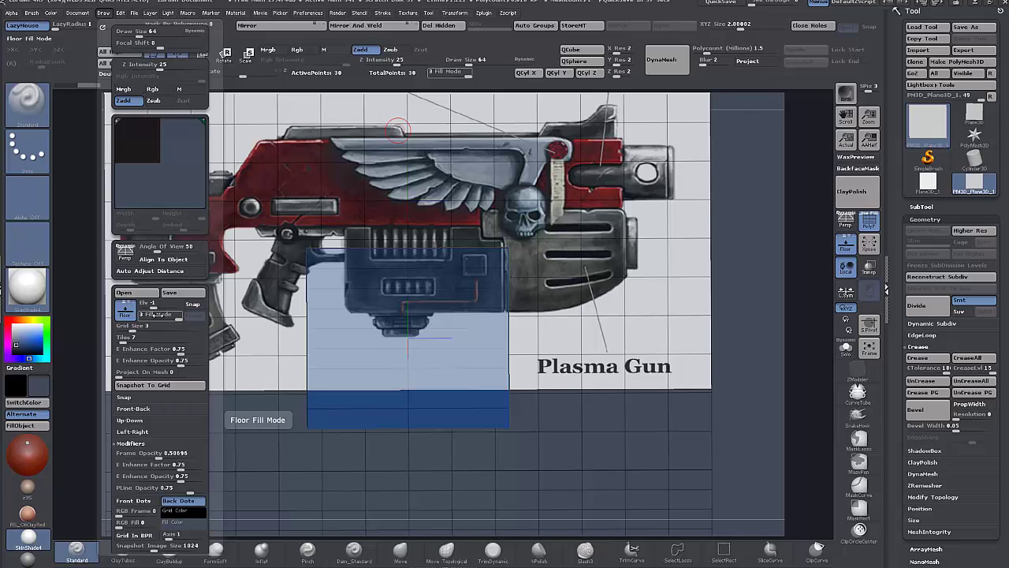
click(309, 13)
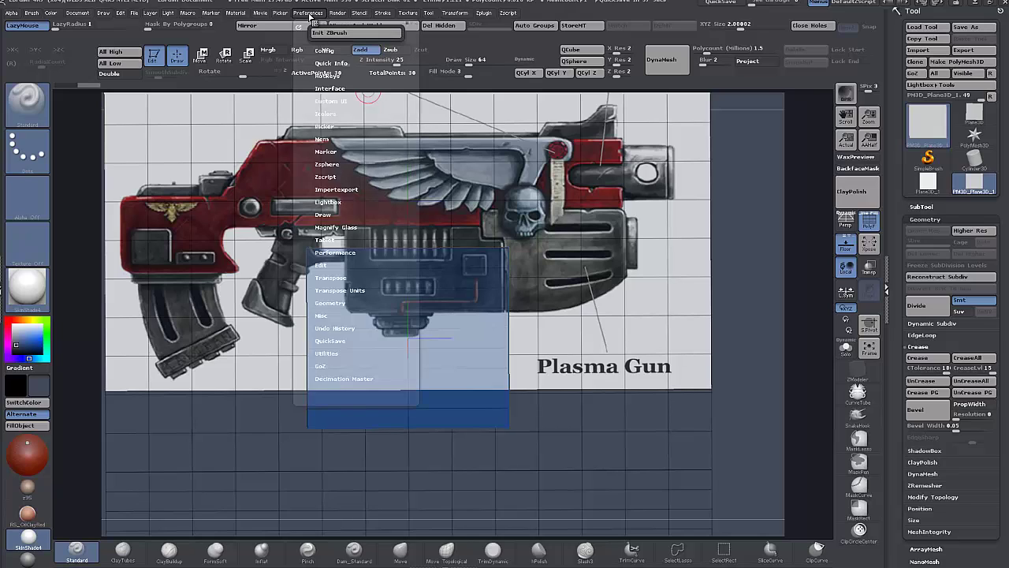
click(324, 51)
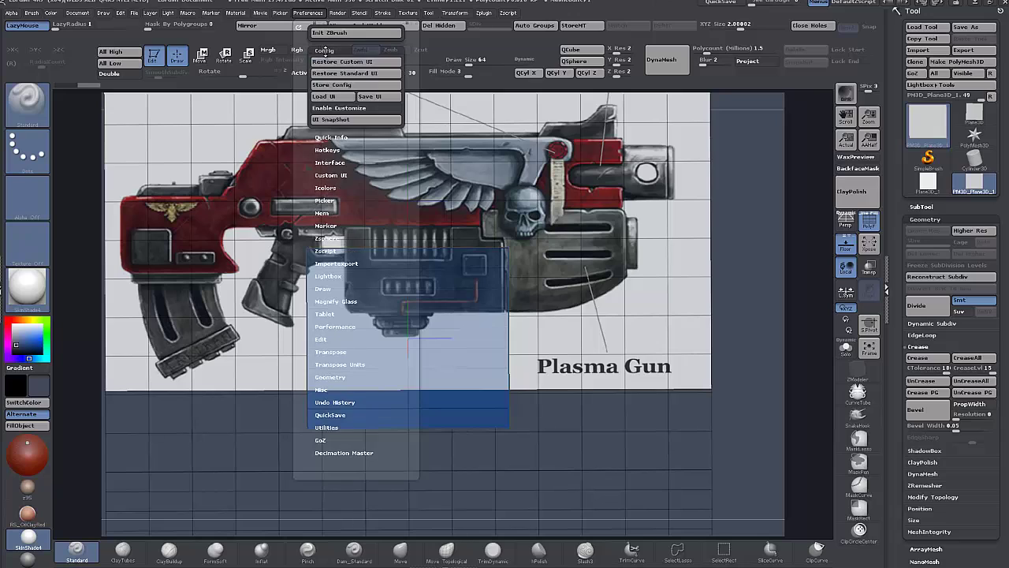
click(340, 108)
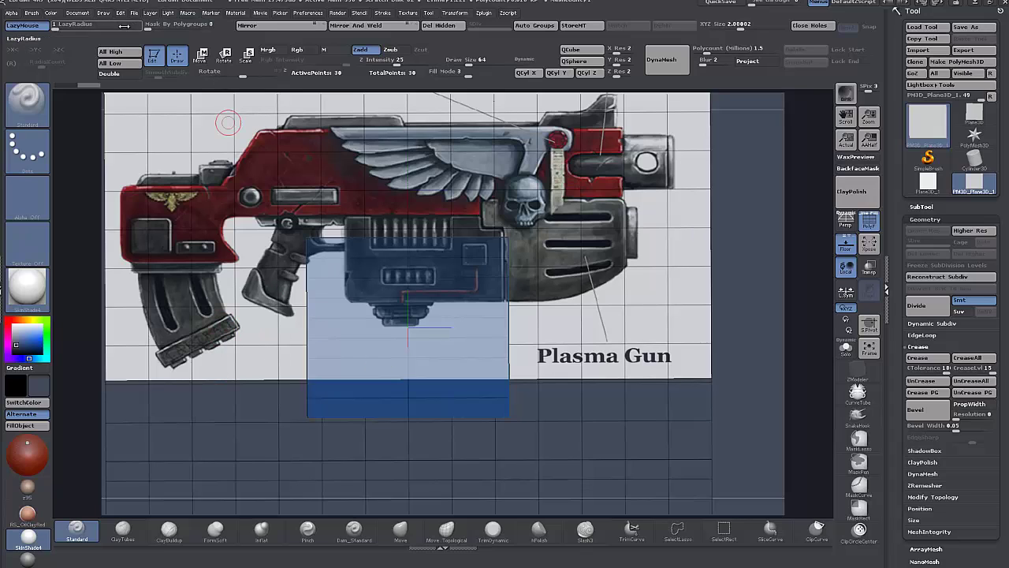
click(108, 14)
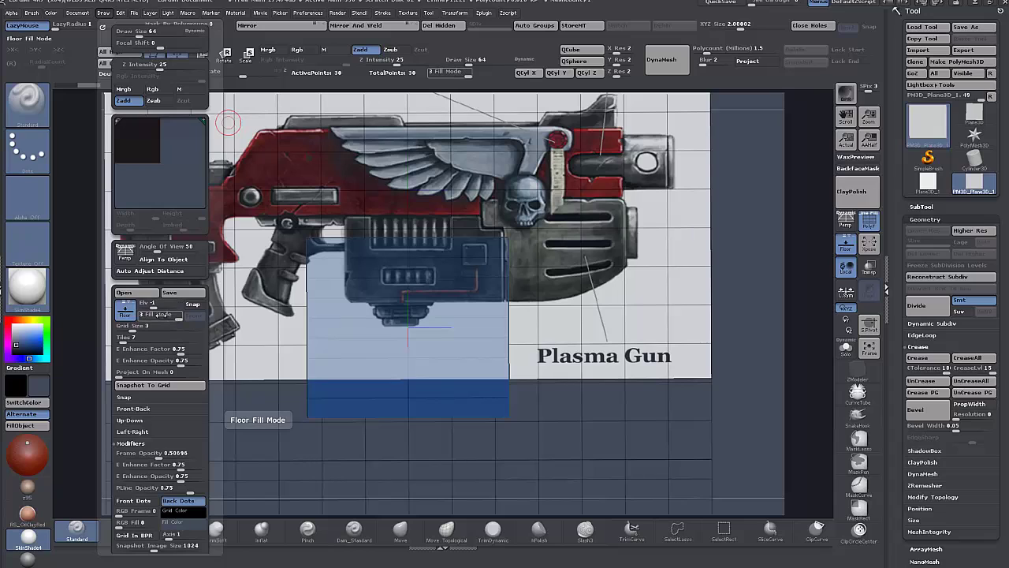
mouse_move(161, 316)
ctrl+alt+mouse_down()
mouse_move(290, 302)
mouse_move(501, 104)
mouse_move(482, 74)
mouse_move(490, 45)
mouse_move(800, 375)
mouse_move(855, 363)
mouse_move(859, 73)
mouse_move(721, 62)
mouse_move(758, 76)
mouse_move(485, 188)
mouse_move(875, 52)
mouse_move(390, 74)
mouse_move(441, 67)
mouse_move(757, 140)
mouse_move(651, 230)
ctrl+alt+mouse_up()
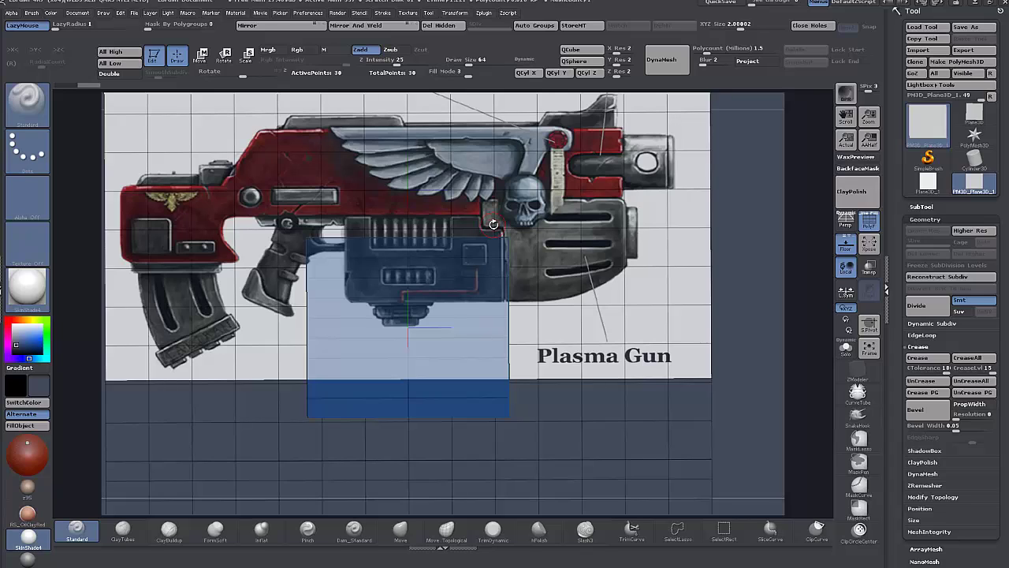
Store the current interface configuration as the startup default and acknowledge the save
key(ctrl+shift)
key(ctrl+shift+i)
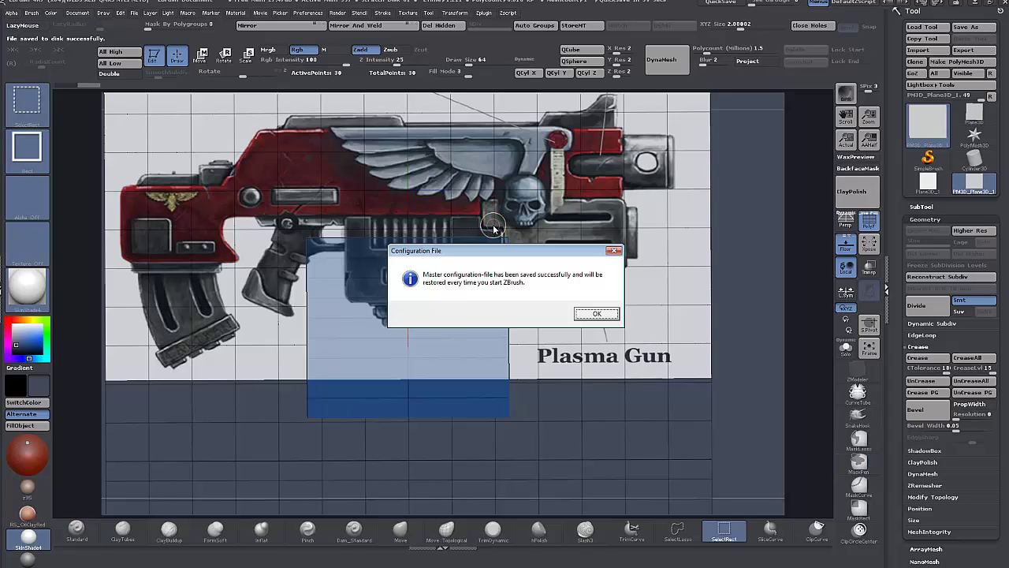
click(592, 315)
key(ctrl+shift)
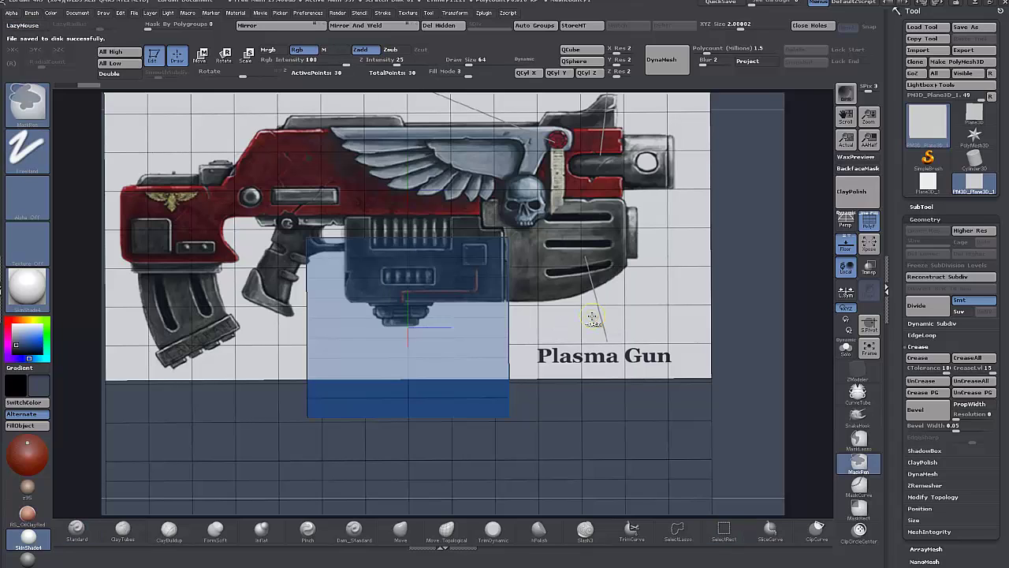
key(ctrl+shift+e)
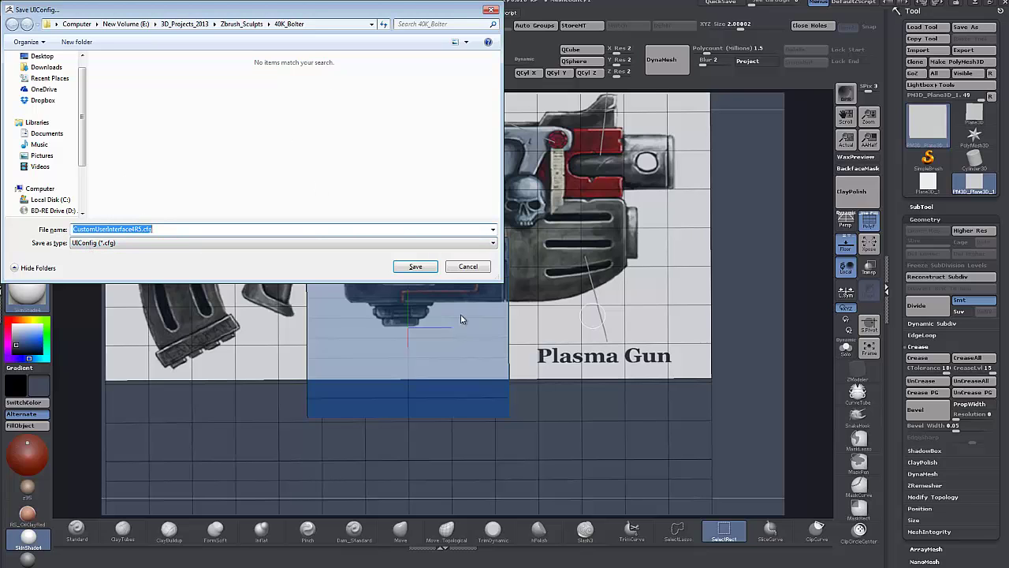
click(468, 267)
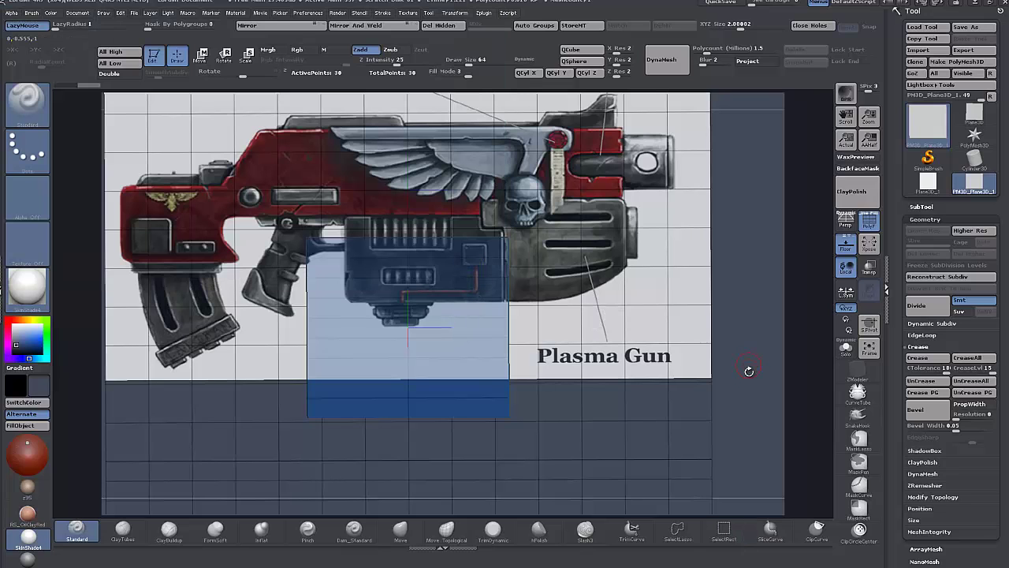
Set the Floor Fill Mode to 1 with the plane framed against the reference image
key(f)
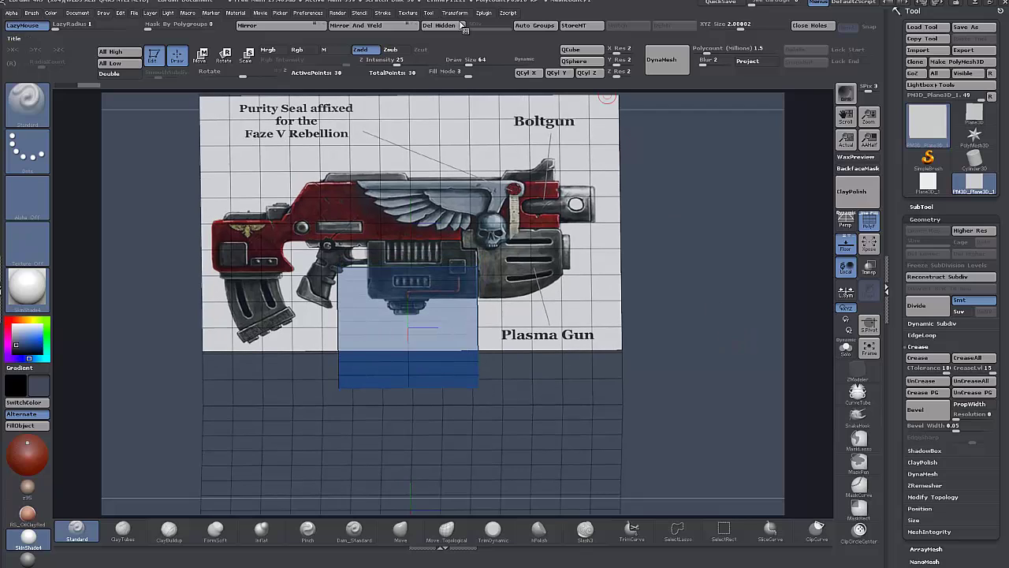
drag(467, 73, 431, 73)
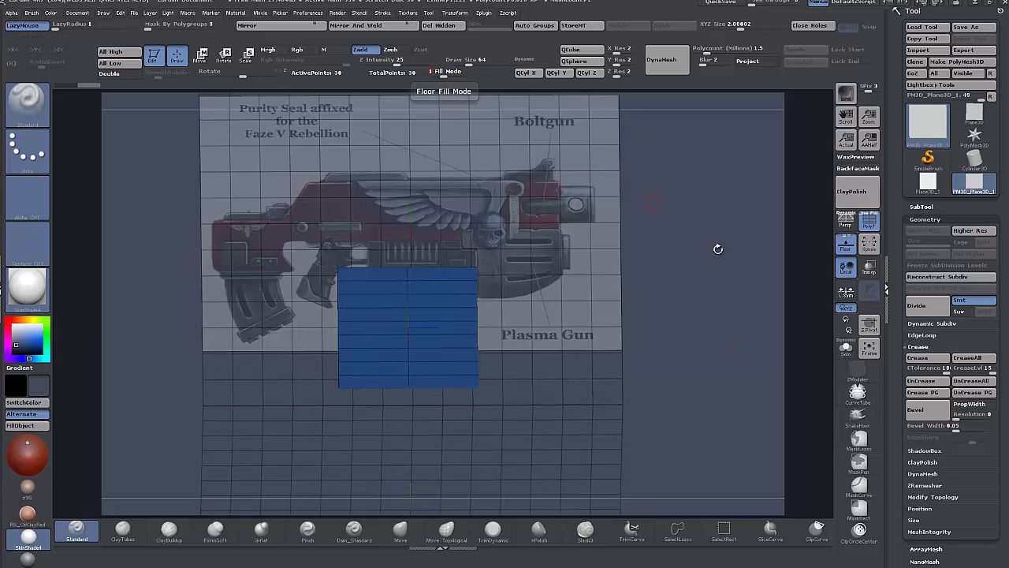
drag(705, 274, 628, 378)
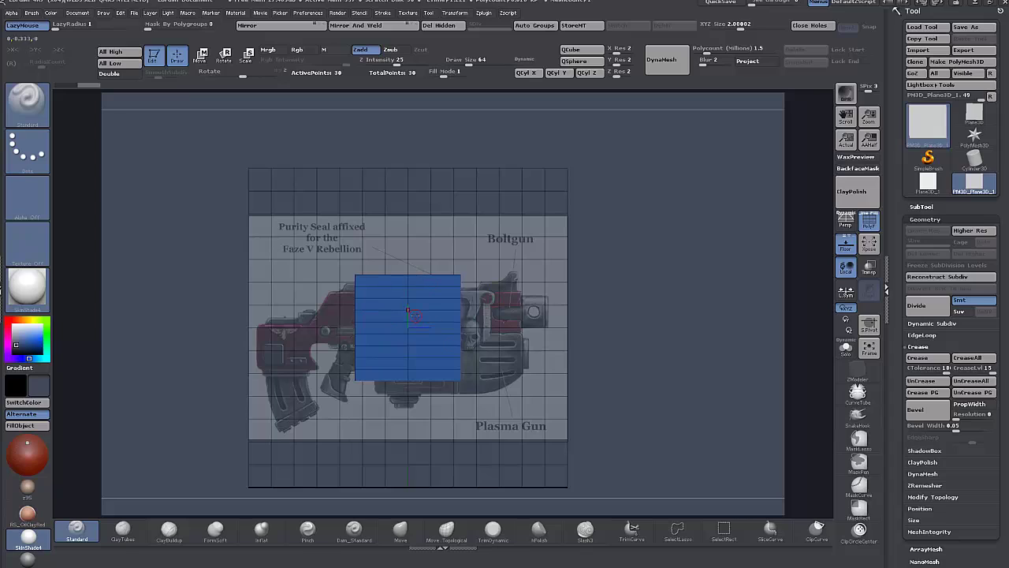